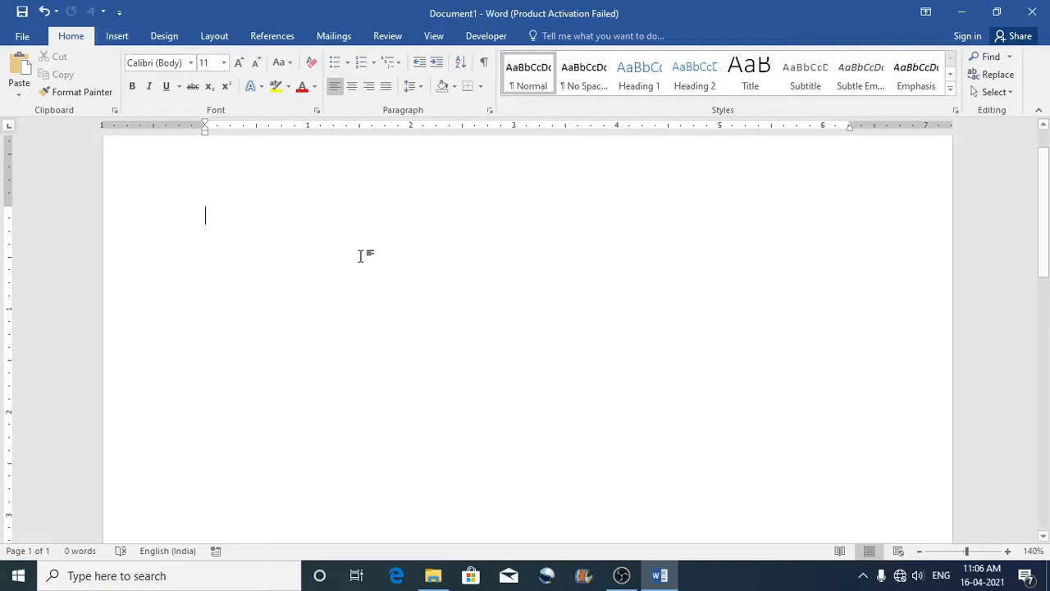
Insert a Simple Text Box and replace its placeholder with one sample paragraph generated by =rand(1)
left_click(117, 35)
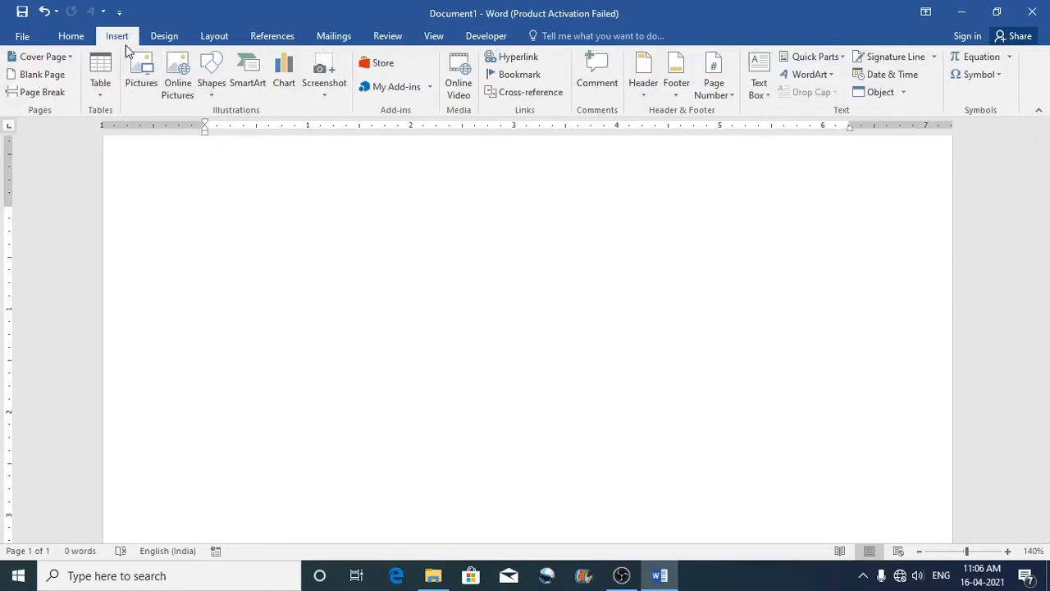
left_click(763, 97)
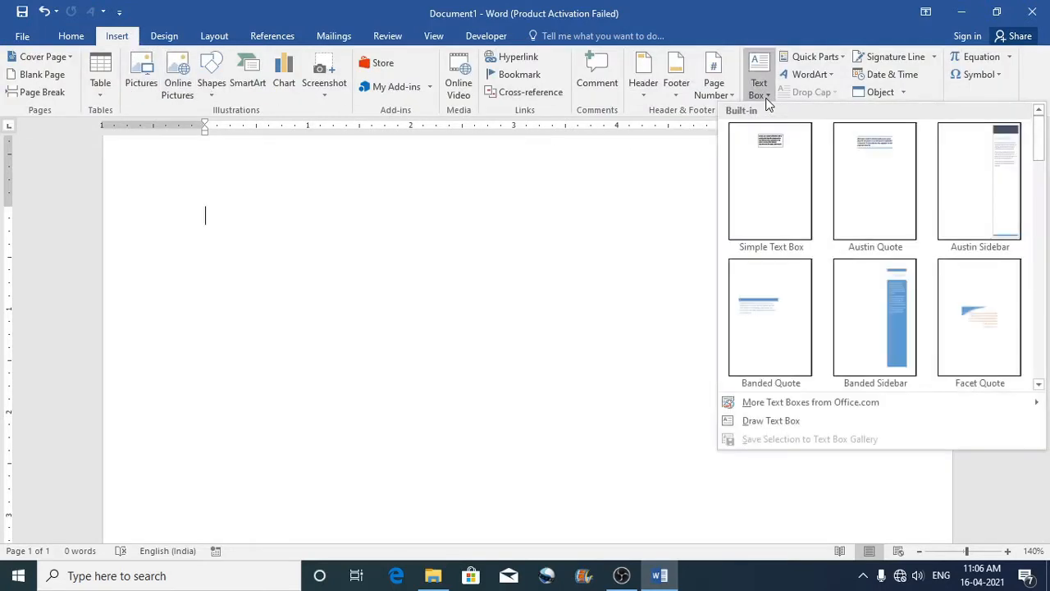
left_click(772, 190)
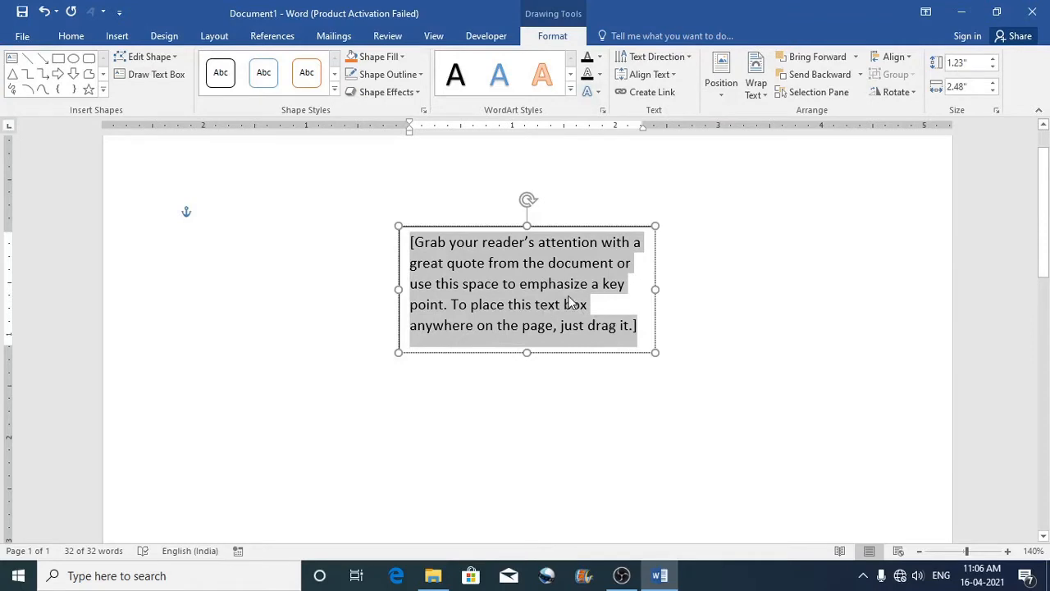
type("=")
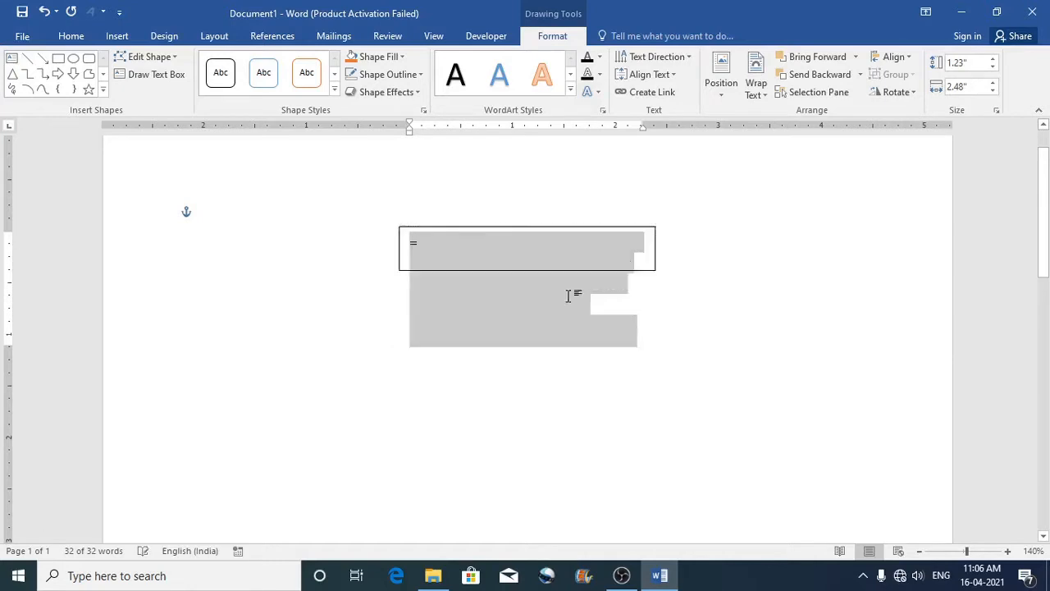
type("ran")
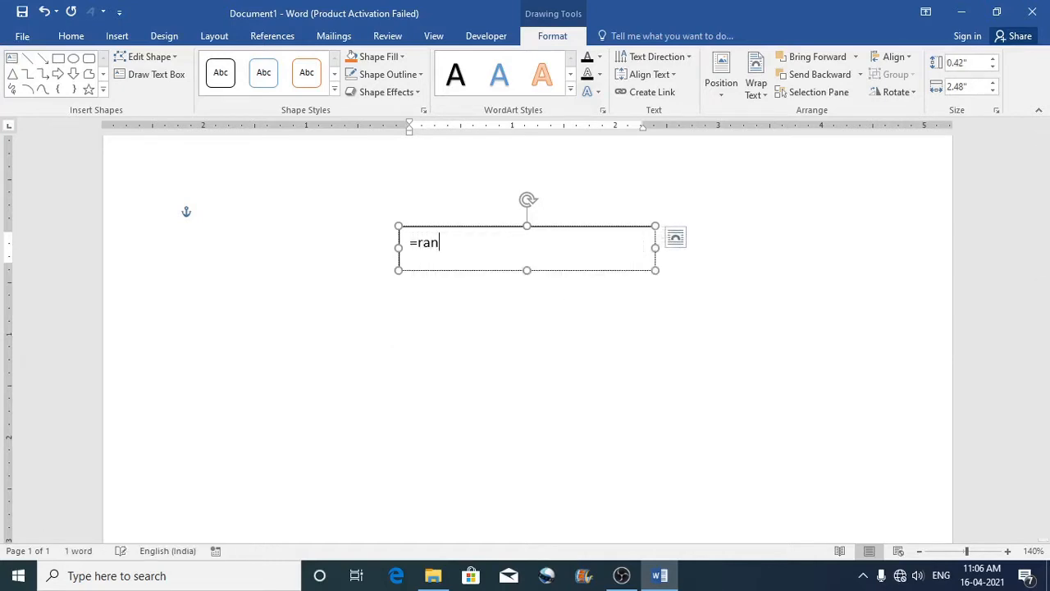
type("d(1)")
key("Return")
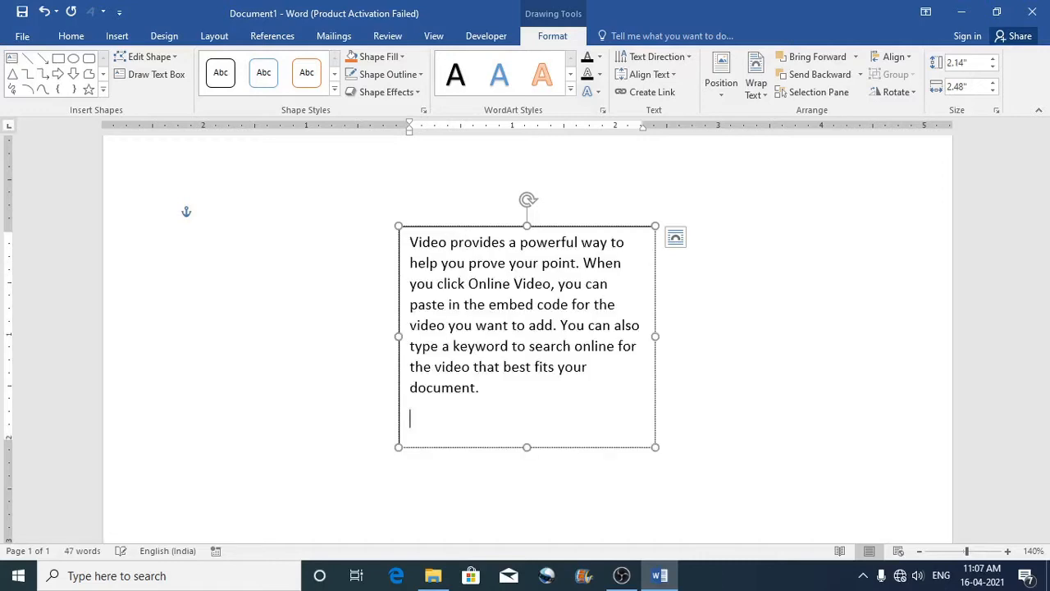
Move the text box to the right side of the page
left_click(539, 305)
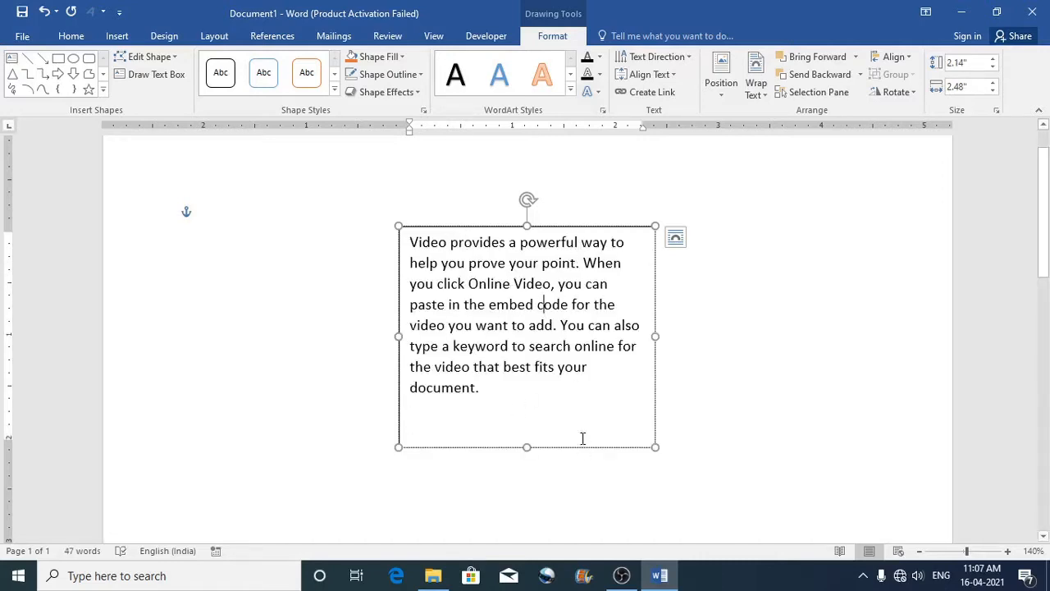
left_click(593, 369)
left_click_drag(577, 448, 734, 415)
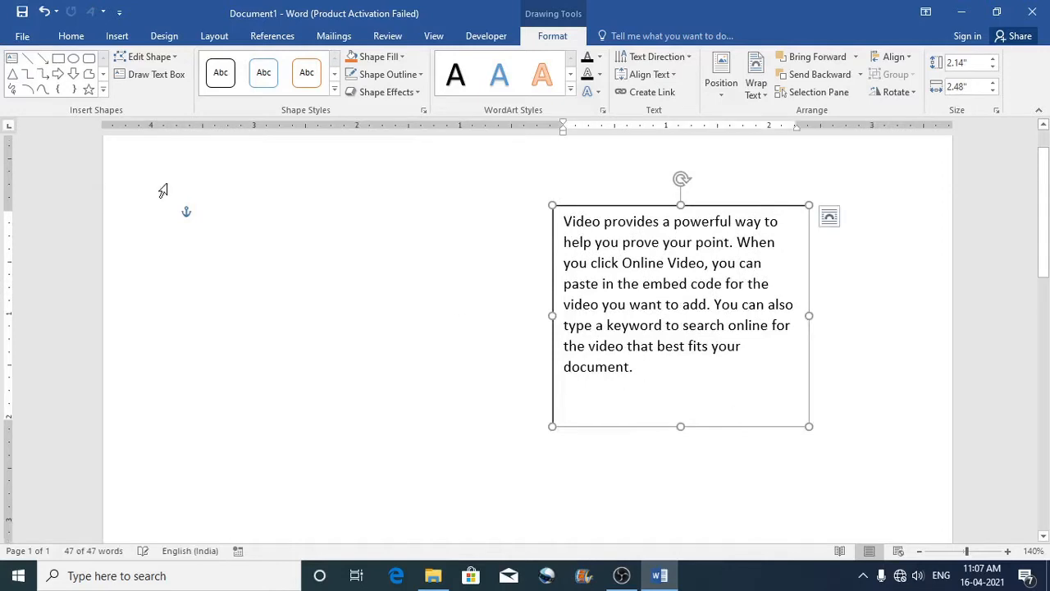
Generate sample body paragraphs at the start of the document with =rand()
left_click(268, 286)
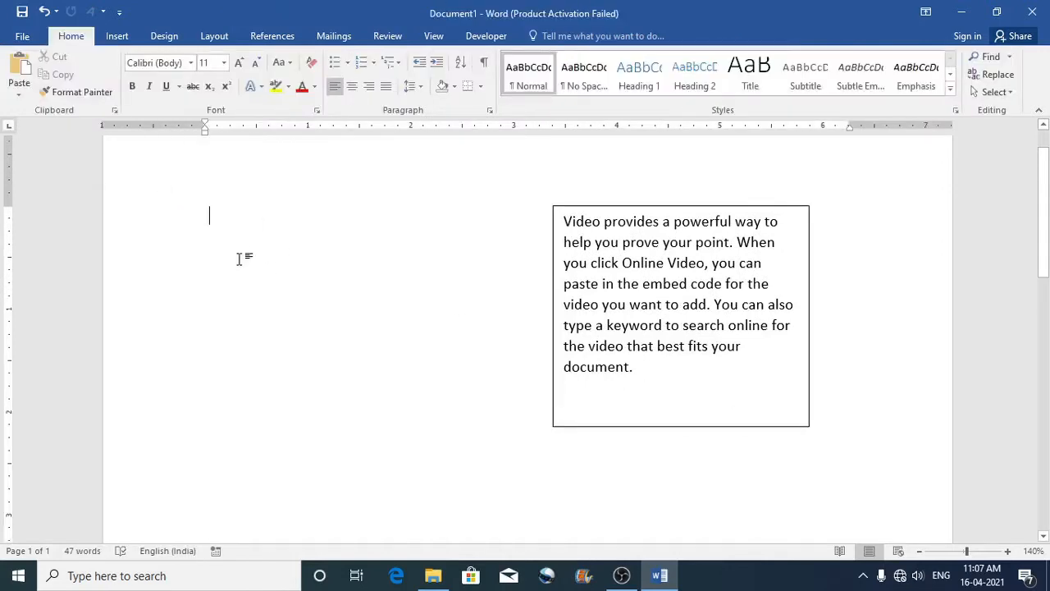
type("=")
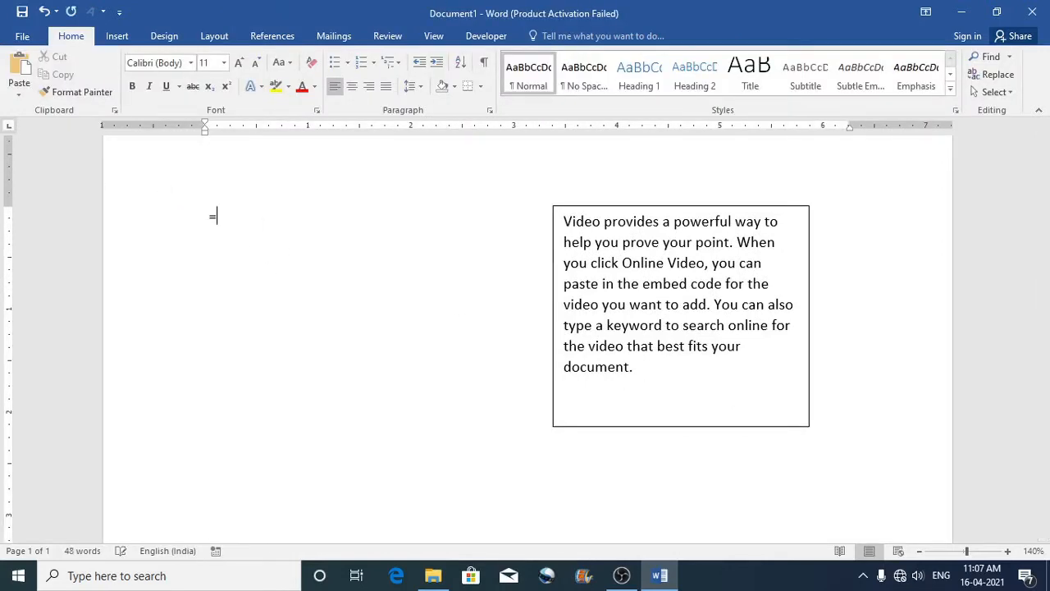
type("rand()")
key("Return")
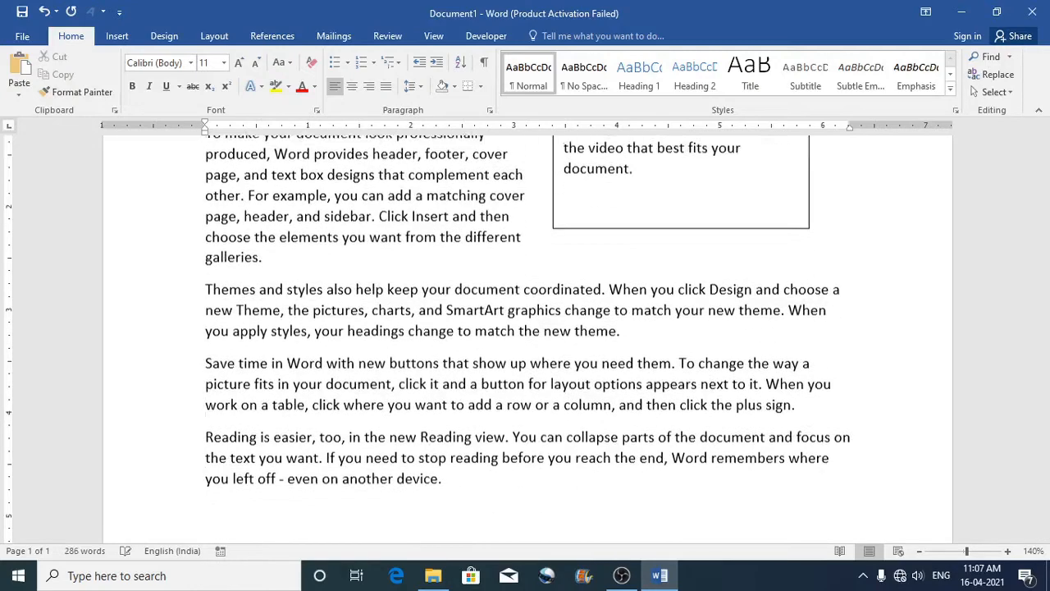
Move the text box into the middle of the body paragraphs
scroll(638, 312, "up", 4)
left_click(638, 312)
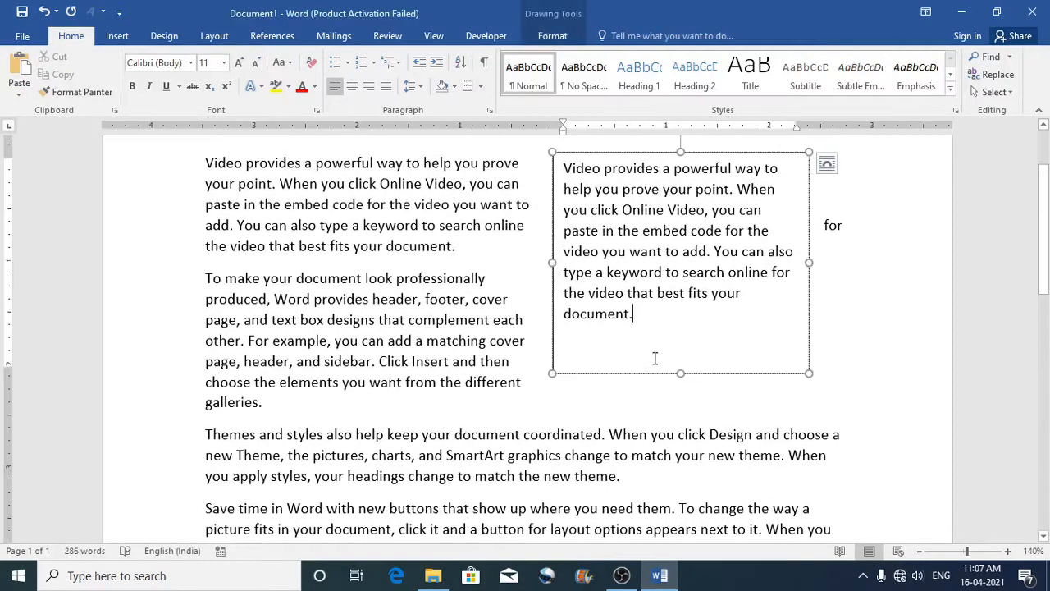
mouse_move(651, 372)
left_mouse_down()
mouse_move(572, 474)
mouse_move(509, 483)
left_mouse_up()
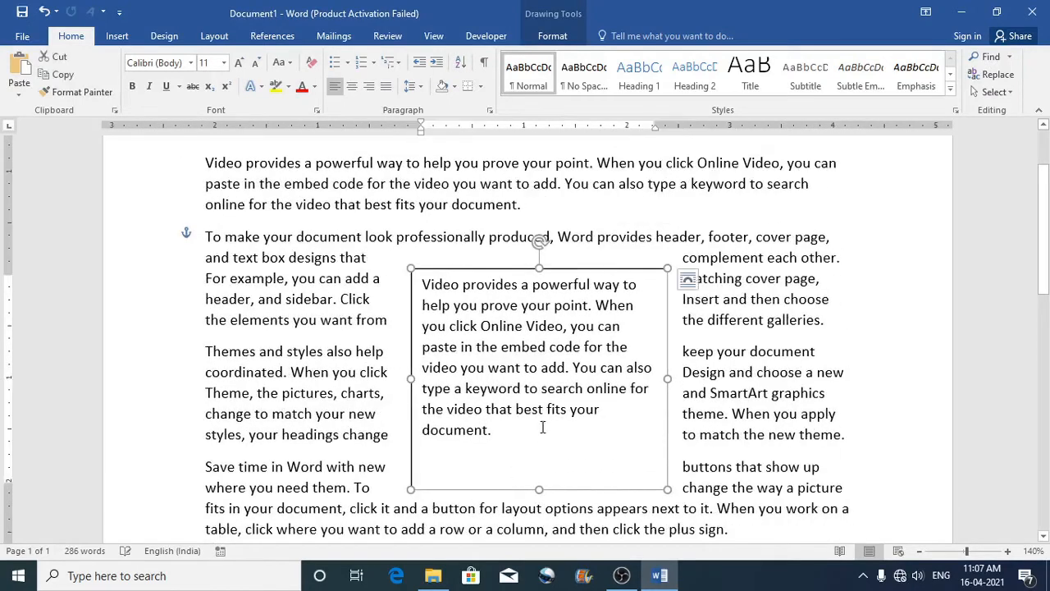
Move the text box into the blank area below the last body paragraph
scroll(539, 429, "down", 3)
left_click(563, 293)
scroll(563, 293, "down", 1)
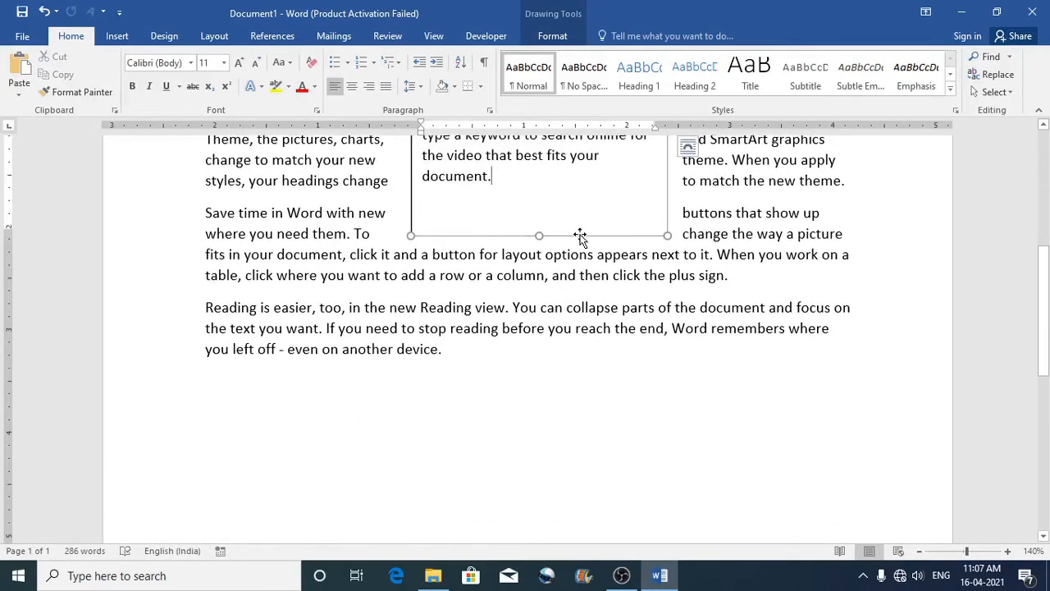
left_click_drag(582, 234, 413, 499)
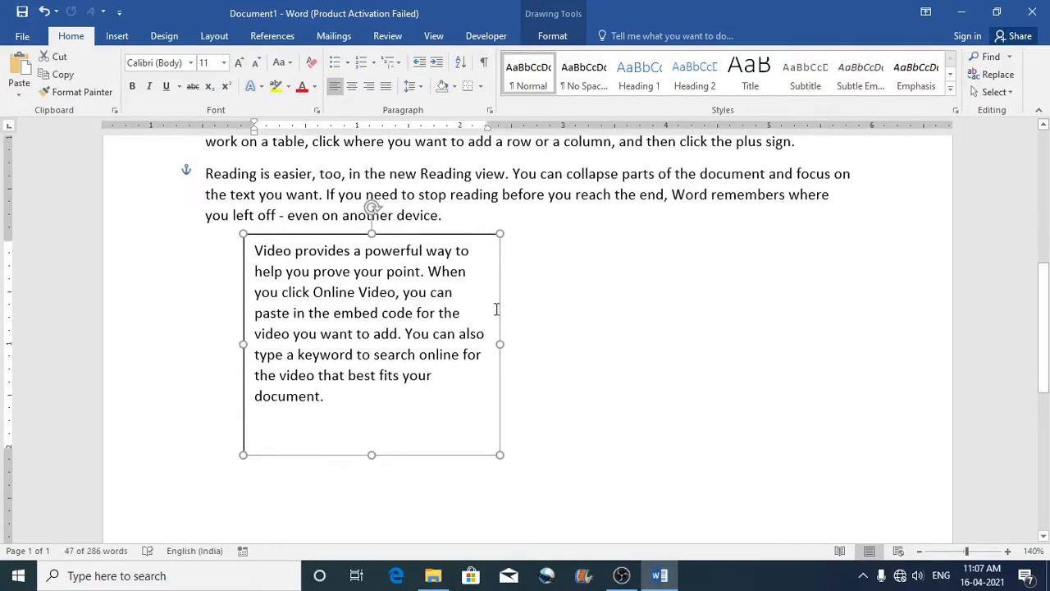
left_click(469, 202)
left_click(451, 327)
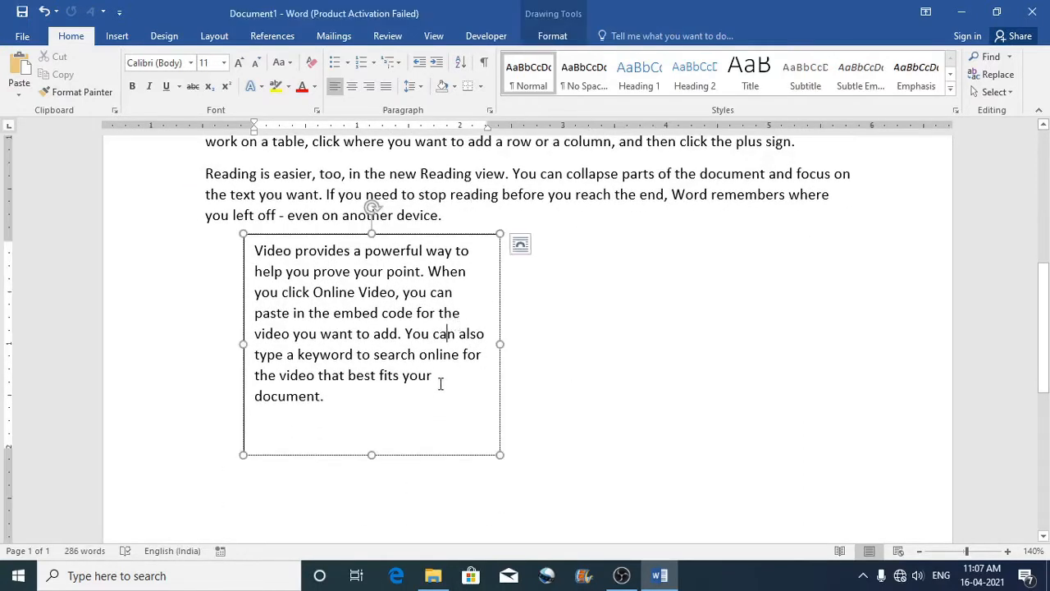
mouse_move(353, 405)
left_mouse_down()
mouse_move(293, 334)
mouse_move(256, 250)
left_mouse_up()
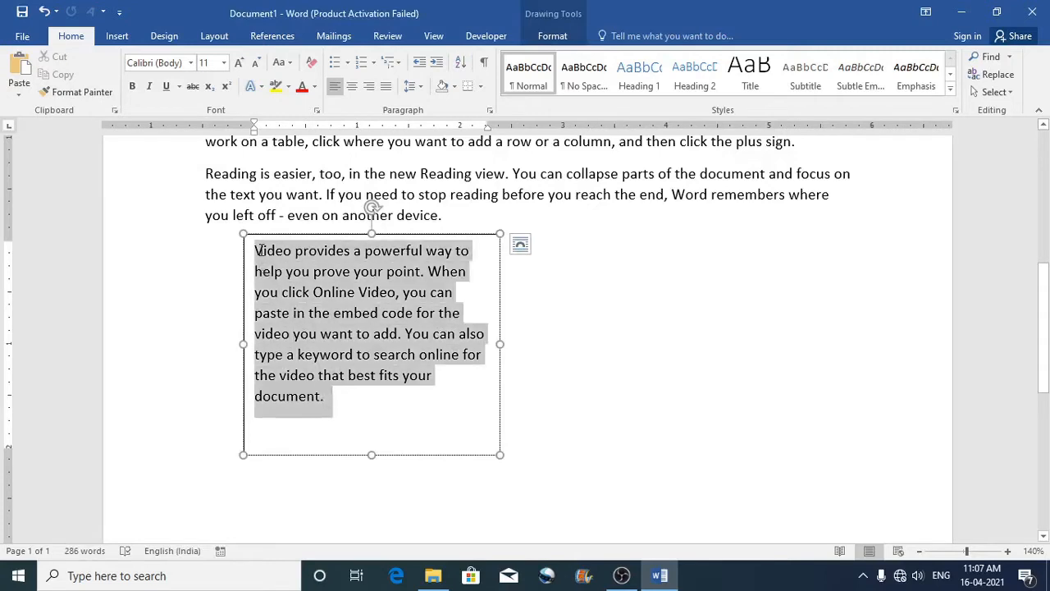
left_click(519, 219)
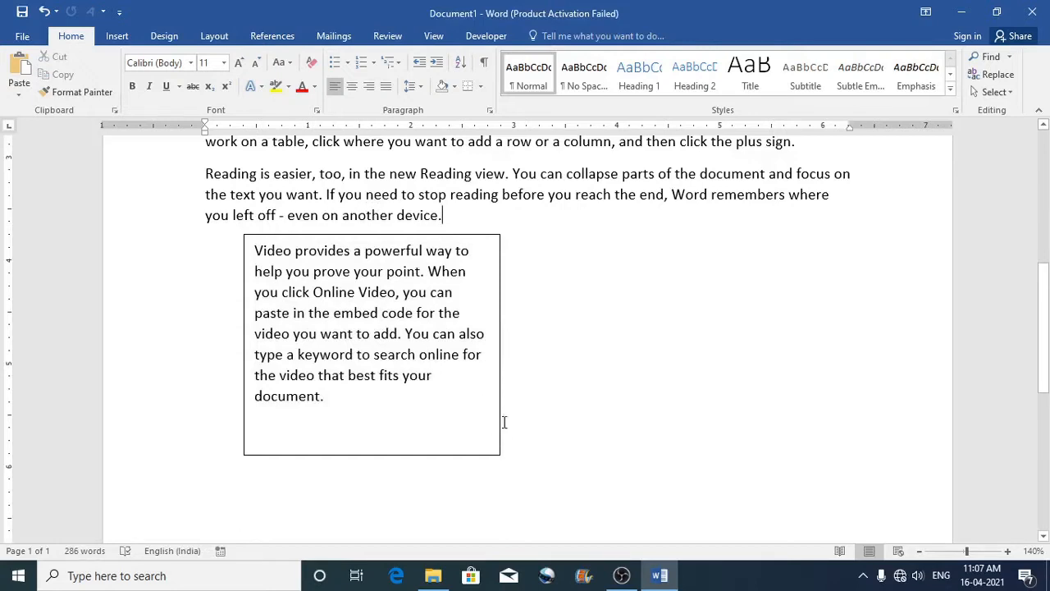
Draw an oval about 2.13" high and 2" wide in the blank area below the text box
scroll(520, 408, "down", 3)
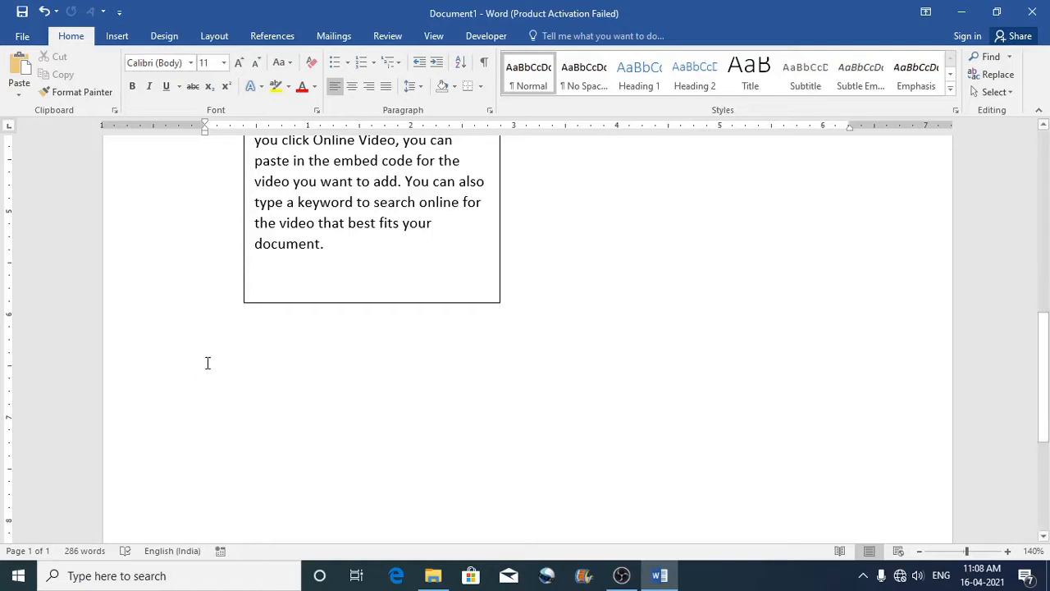
scroll(206, 363, "up", 1)
scroll(214, 419, "down", 3)
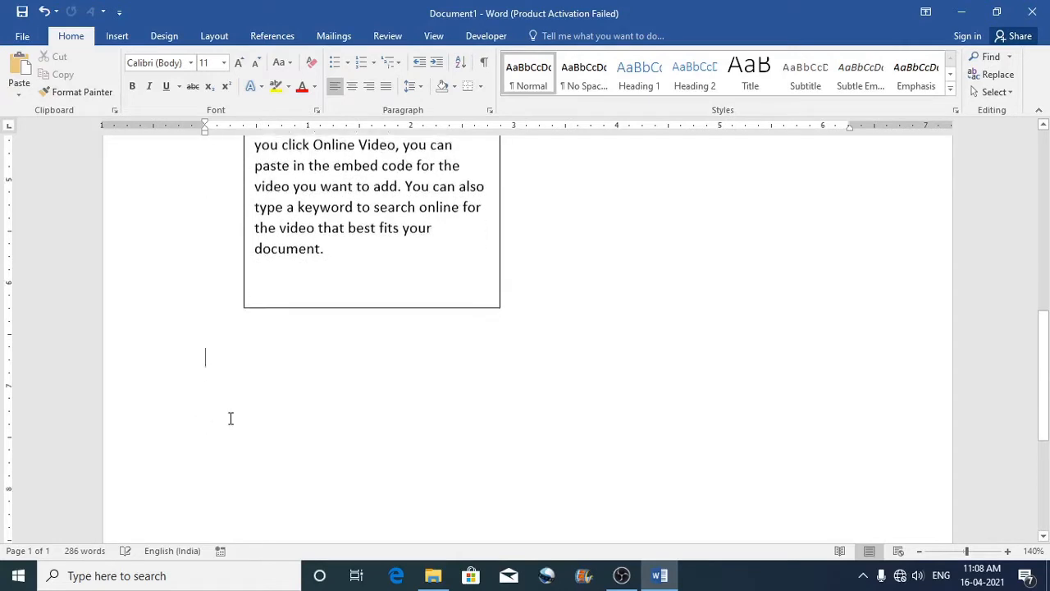
scroll(233, 416, "up", 1)
scroll(242, 410, "down", 1)
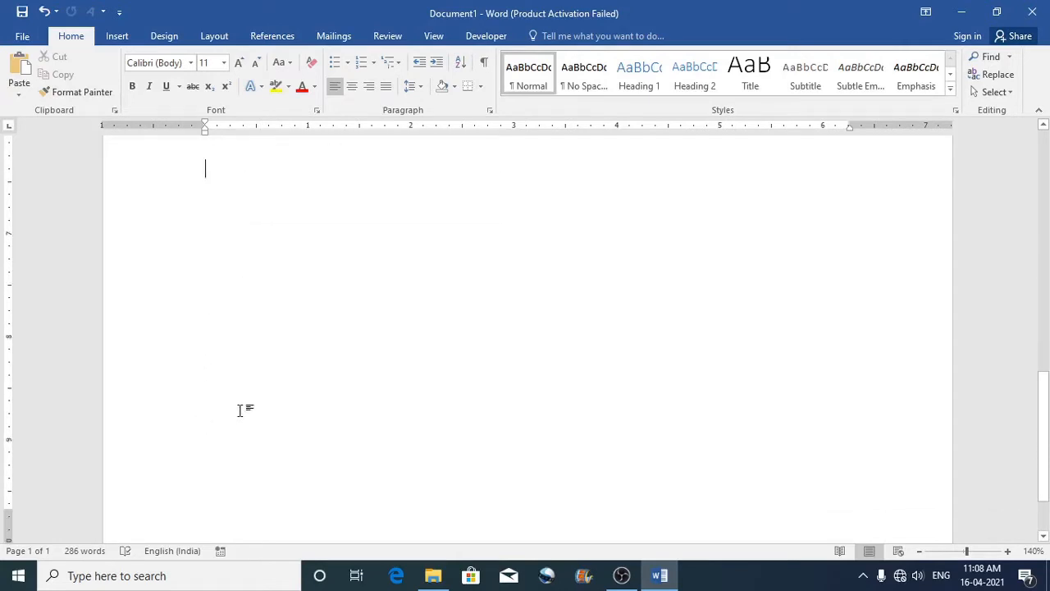
left_click(117, 36)
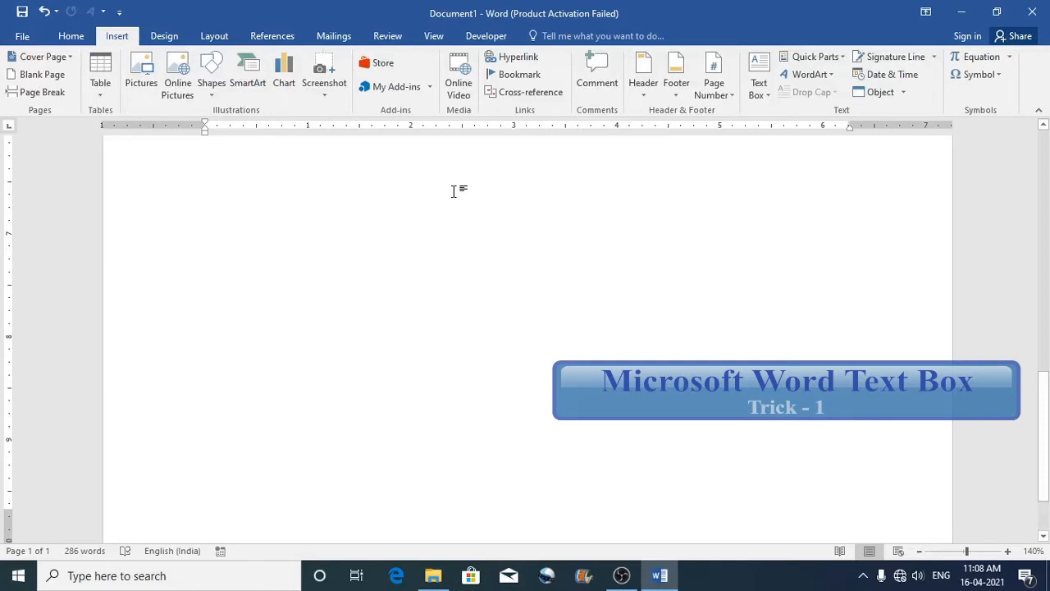
left_click(212, 96)
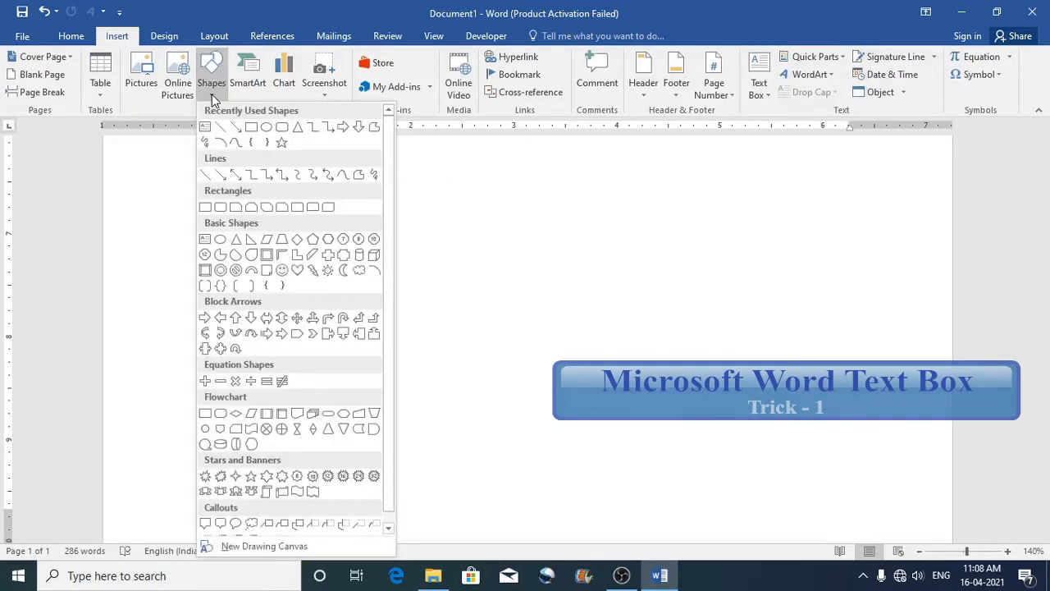
left_click(267, 129)
left_click_drag(253, 182, 463, 400)
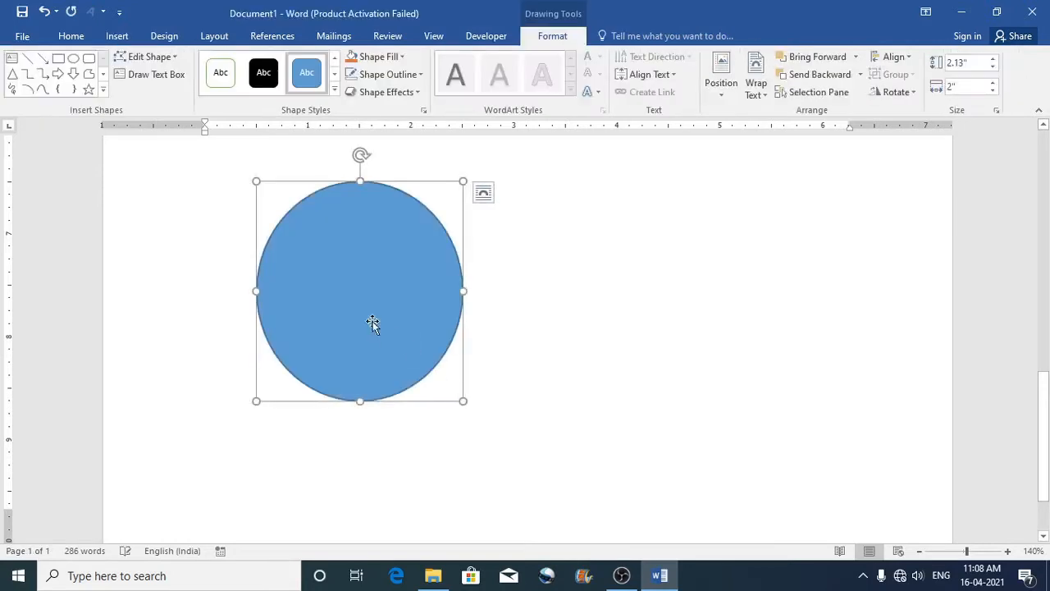
Add text inside the oval, generating one sample paragraph with =rand(1)
right_click(361, 274)
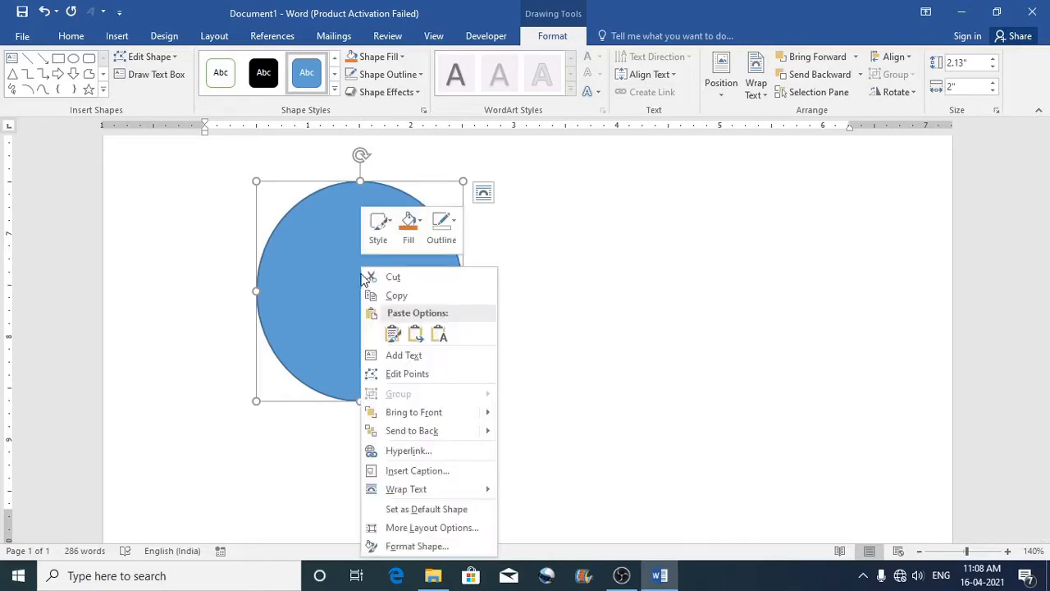
left_click(415, 357)
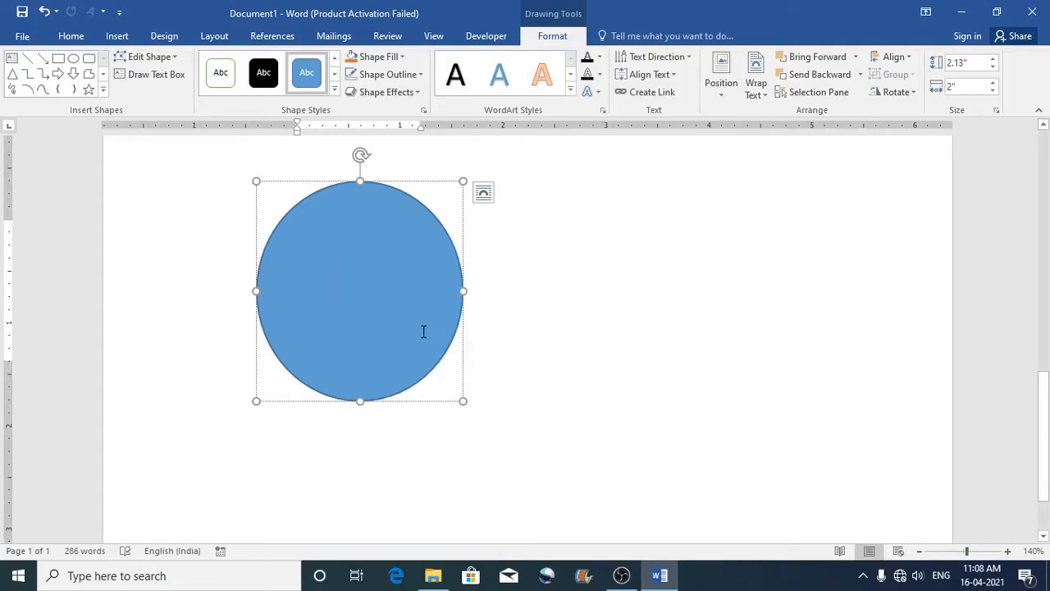
type("=")
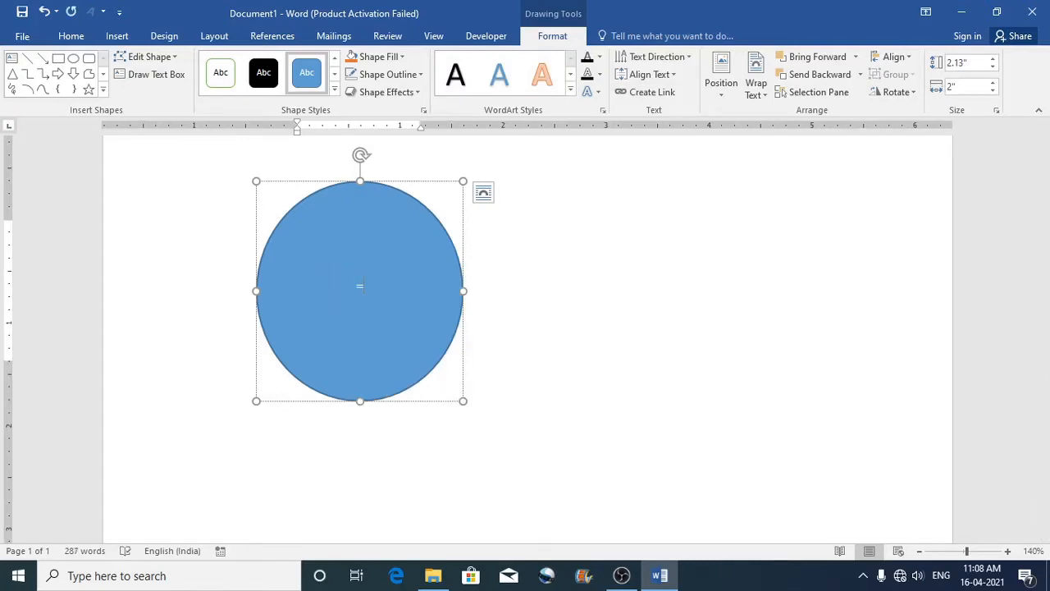
type("rand(1)")
key("Return")
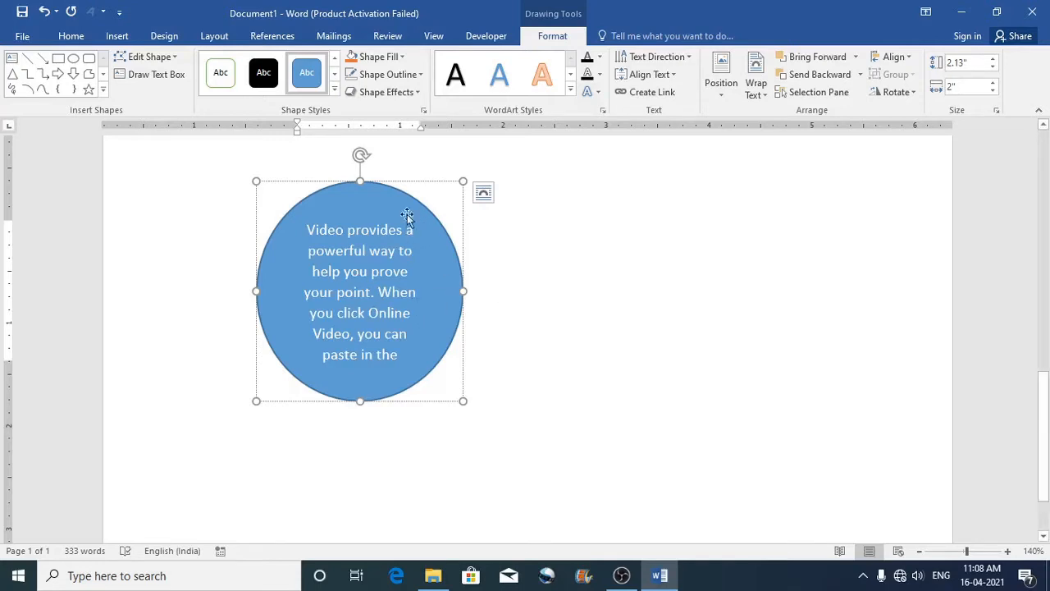
Set the oval's shape fill to white
left_click(401, 58)
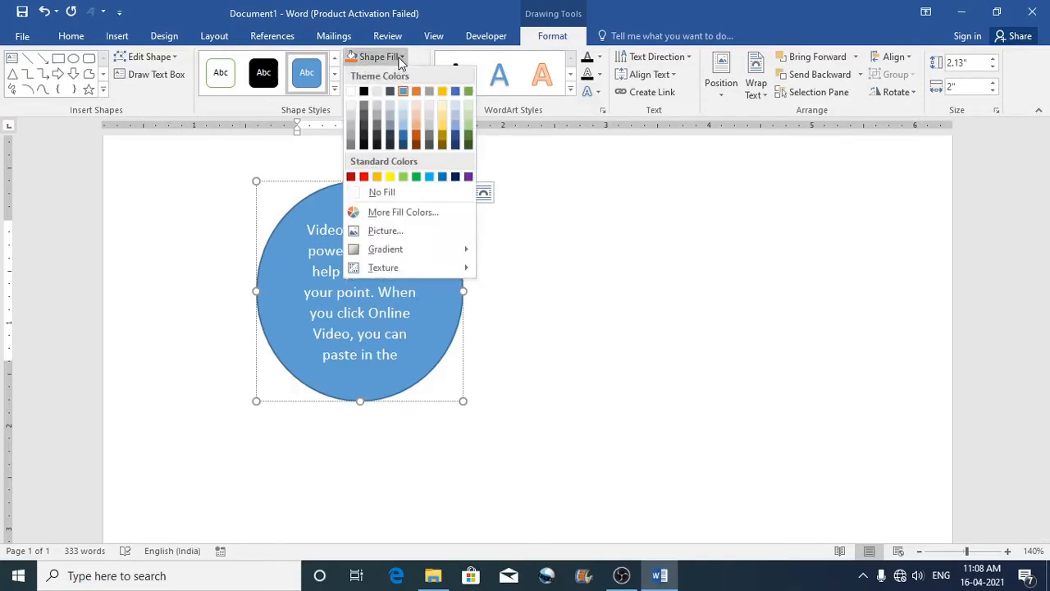
left_click(354, 92)
left_click(387, 318)
Set the font color of the sample text inside the oval to black
left_click_drag(414, 353, 322, 212)
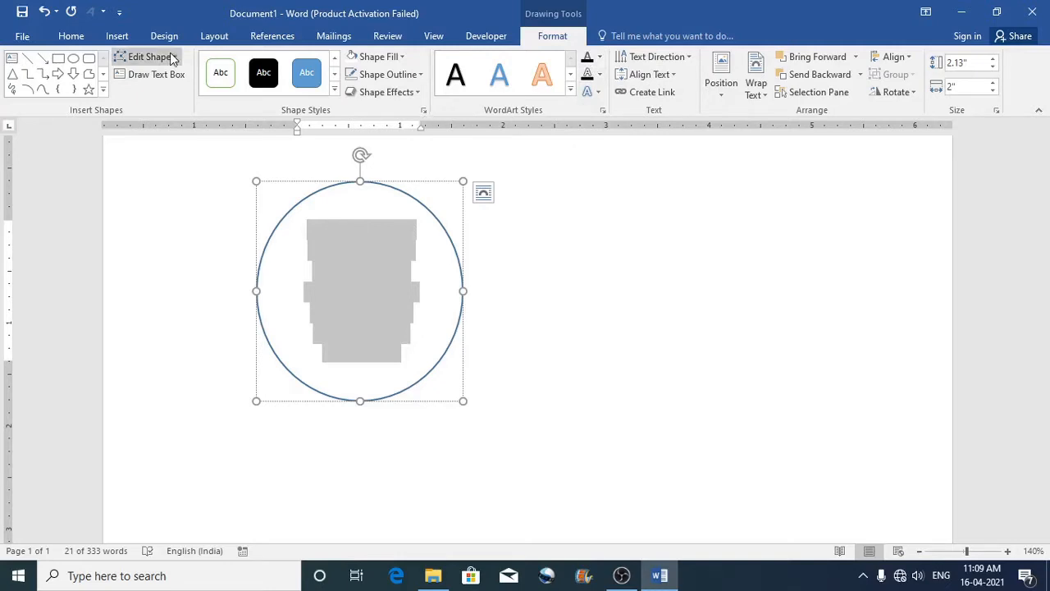
left_click(71, 36)
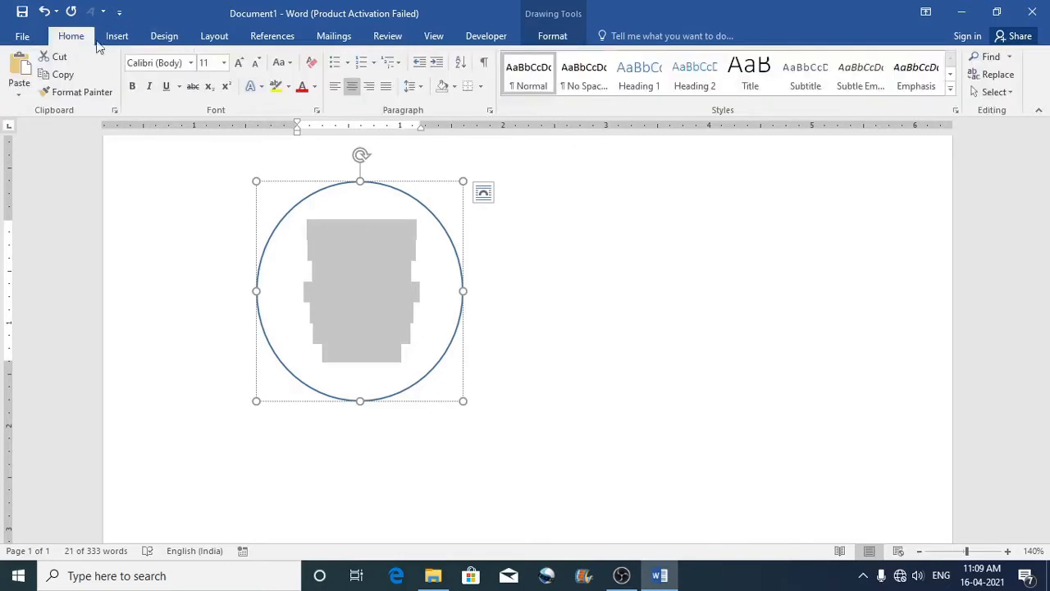
left_click(315, 87)
left_click(314, 139)
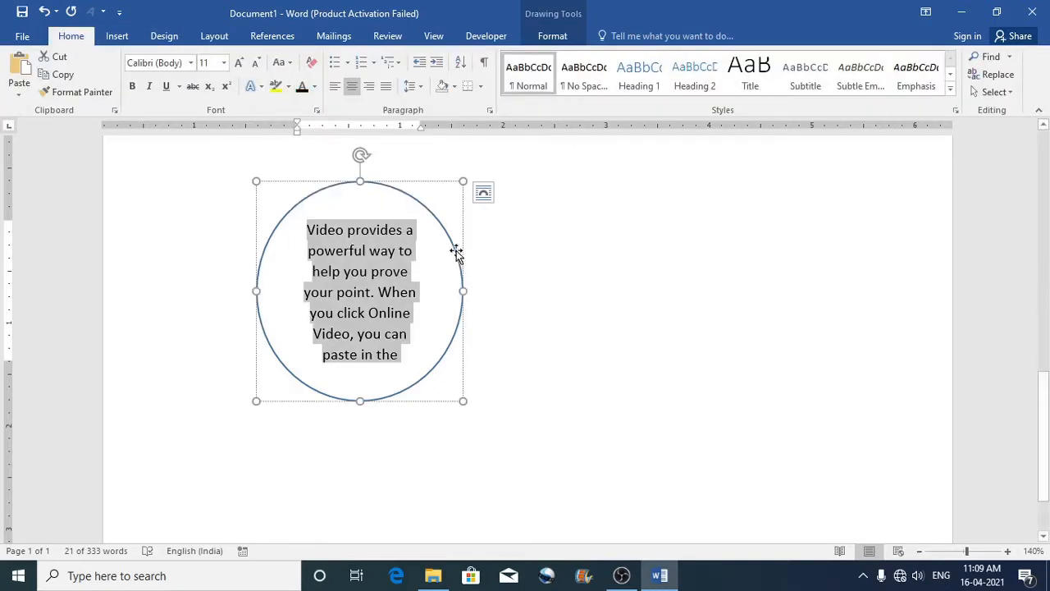
left_click(552, 36)
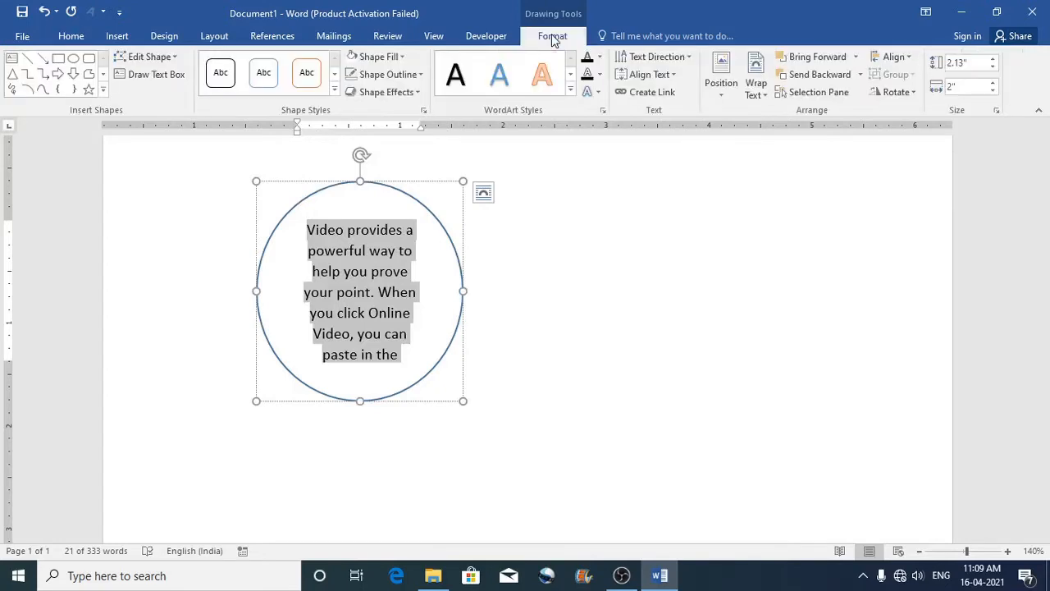
left_click(397, 75)
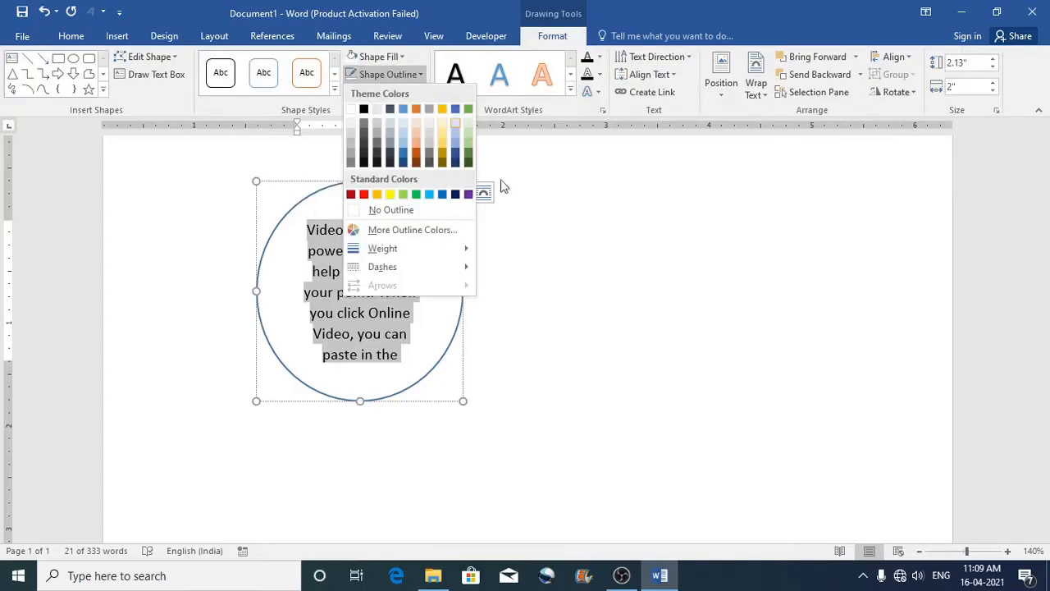
left_click(423, 355)
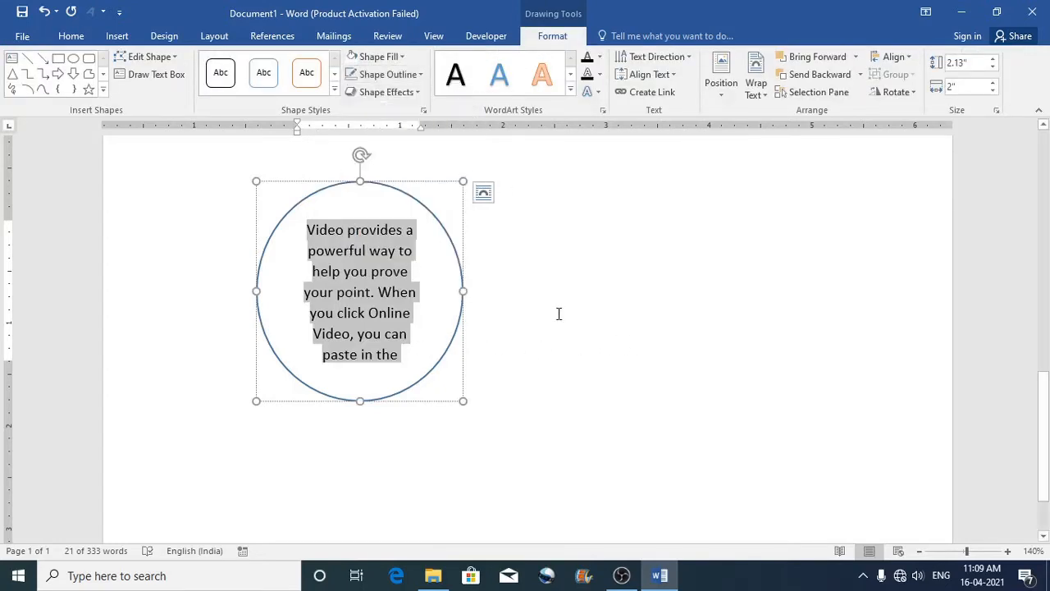
Move the oval slightly up and left so its left edge lines up with the text box above it
left_click(559, 314)
scroll(546, 316, "down", 3)
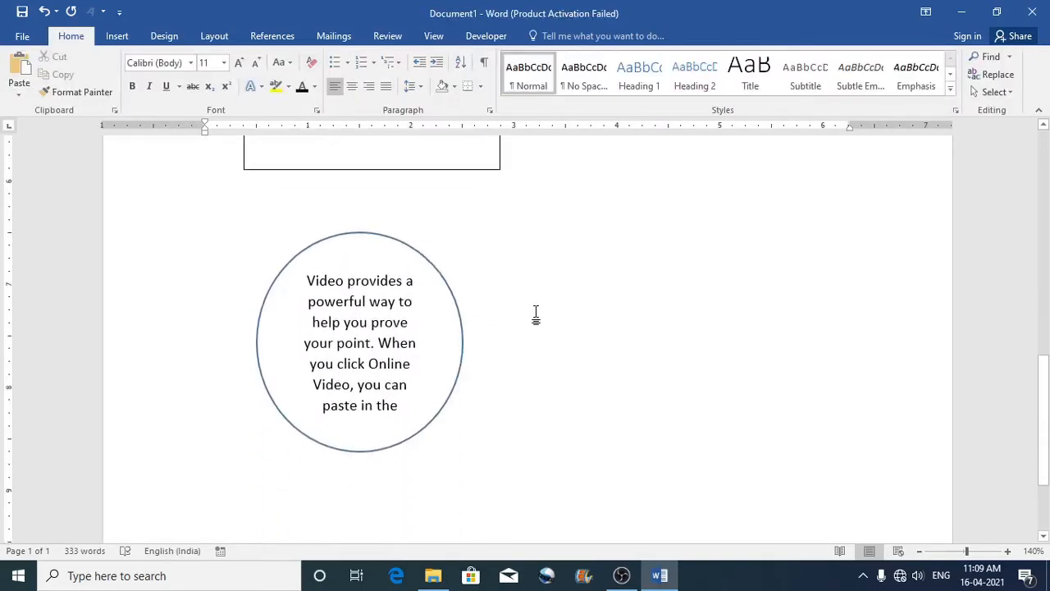
scroll(517, 316, "up", 2)
scroll(481, 380, "down", 3)
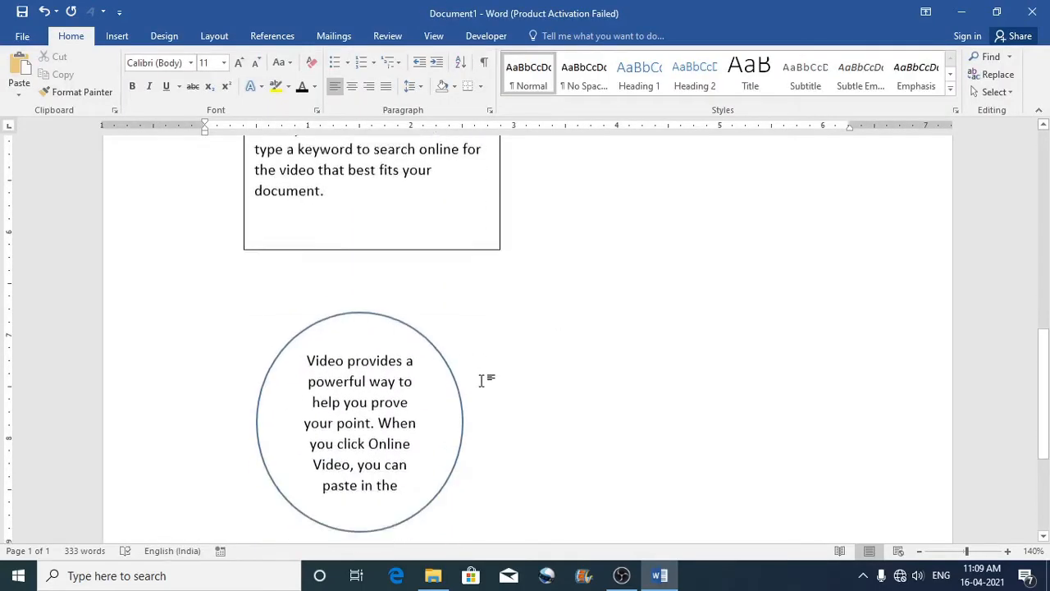
scroll(481, 380, "up", 5)
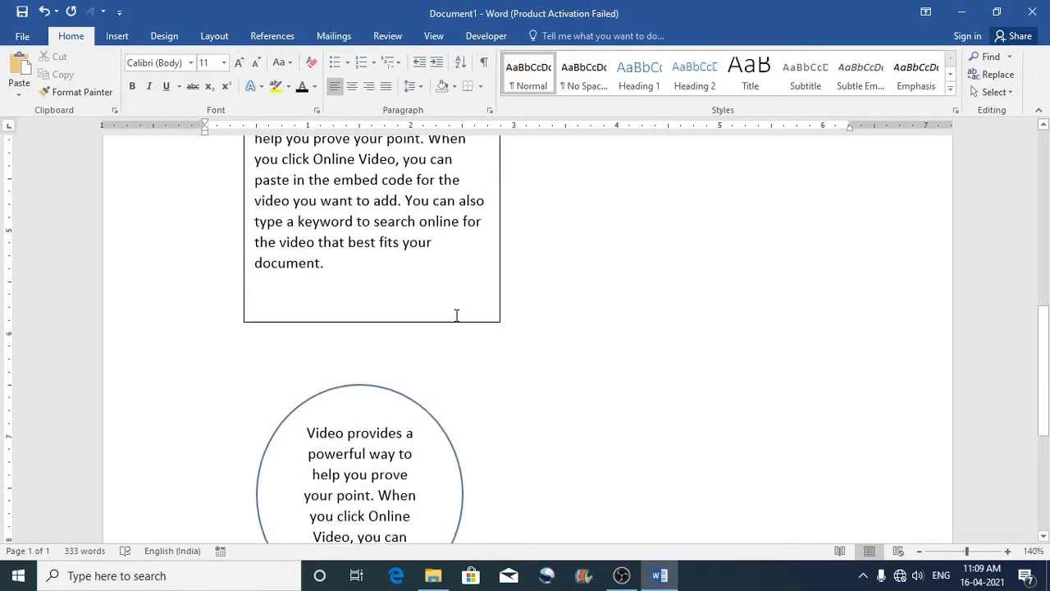
scroll(509, 335, "down", 4)
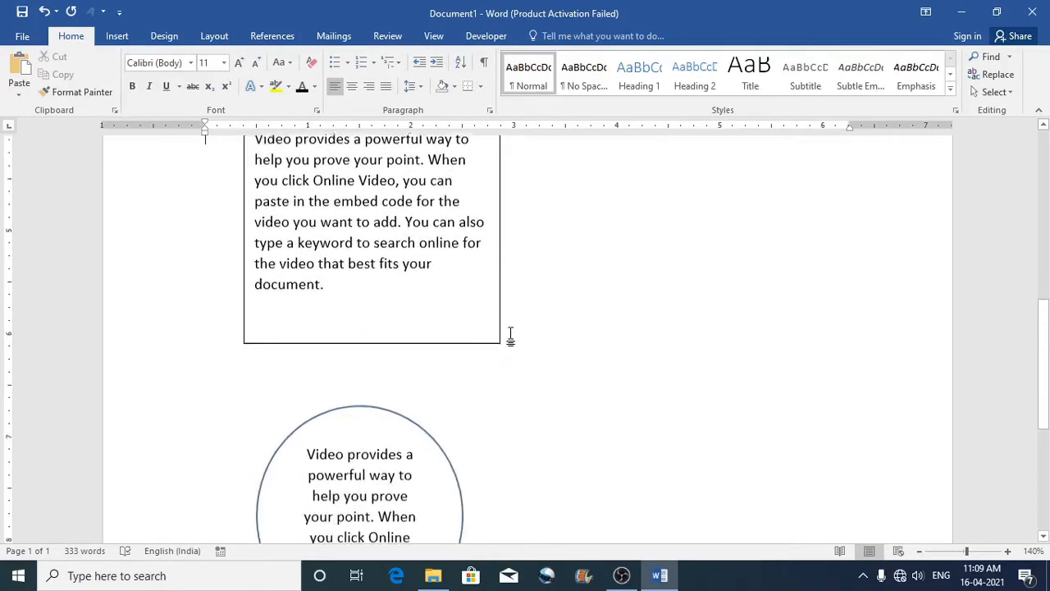
left_click(441, 349)
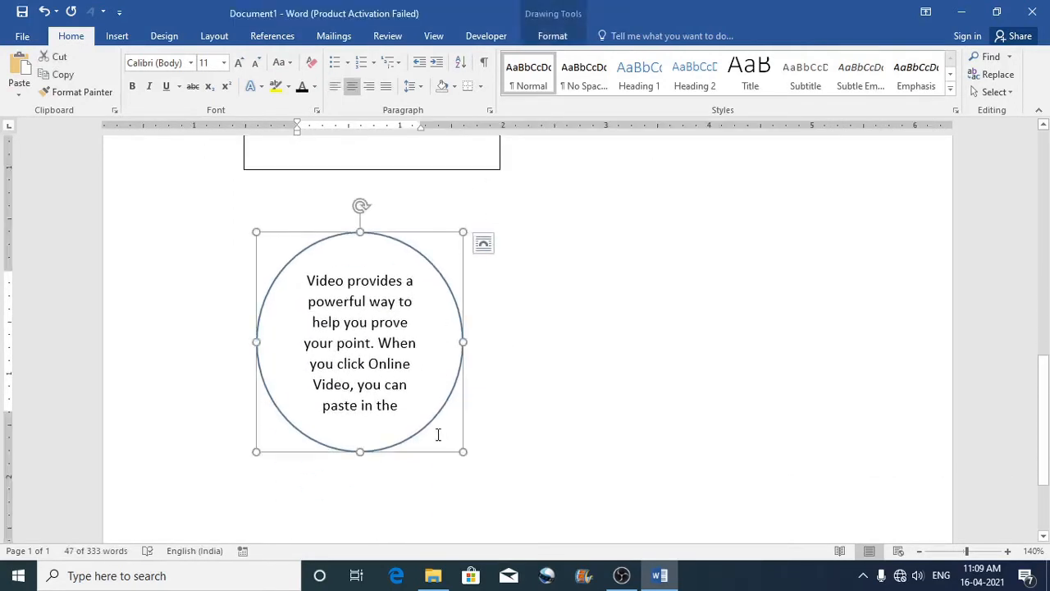
left_click_drag(429, 424, 416, 395)
left_click(542, 354)
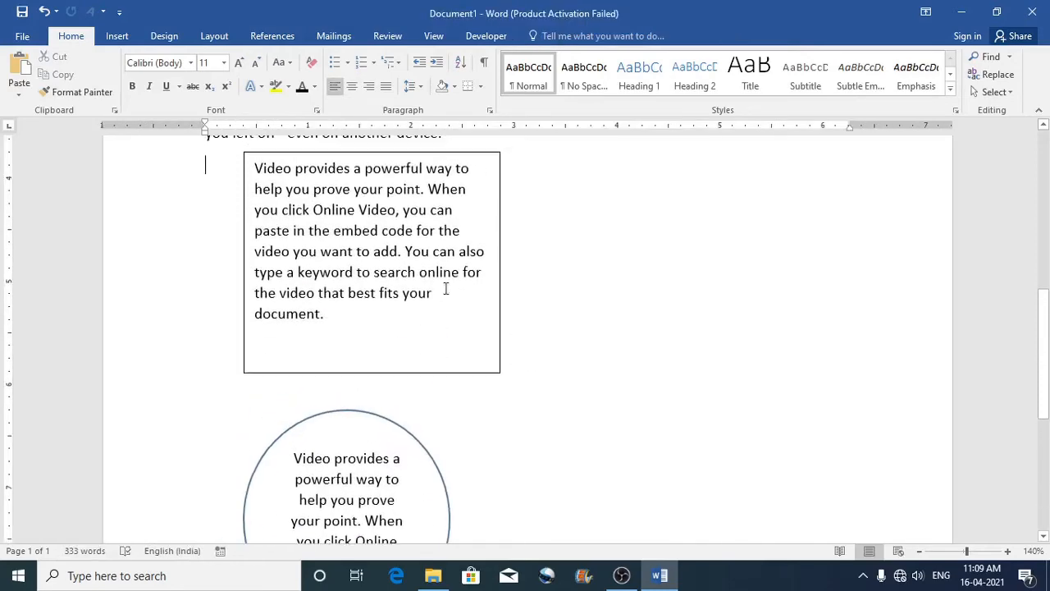
Draw a regular pentagon about 2.13" high and 2.38" wide to the right of the text box
left_click(127, 41)
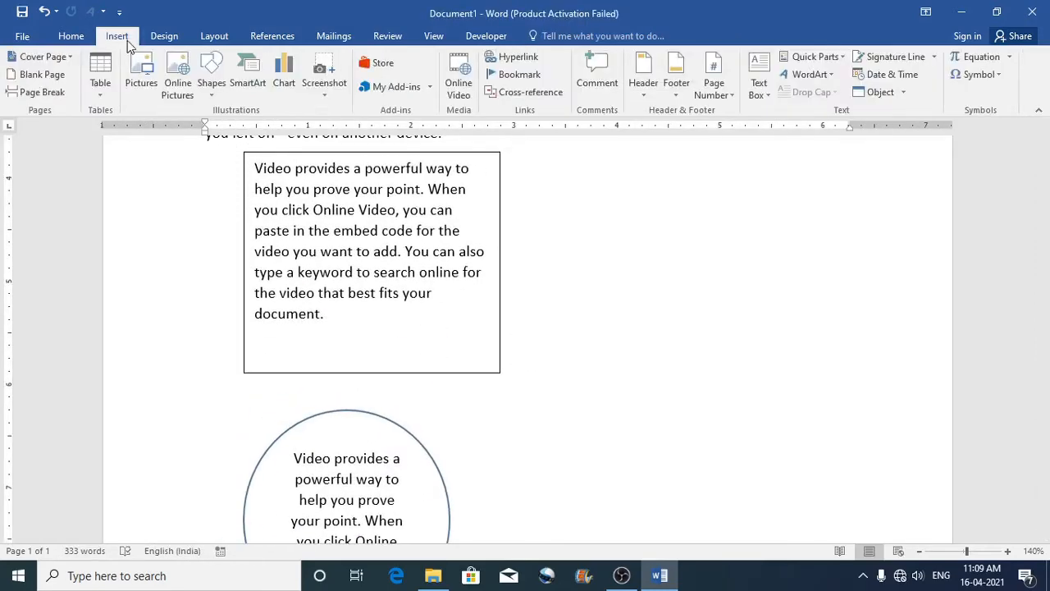
left_click(213, 92)
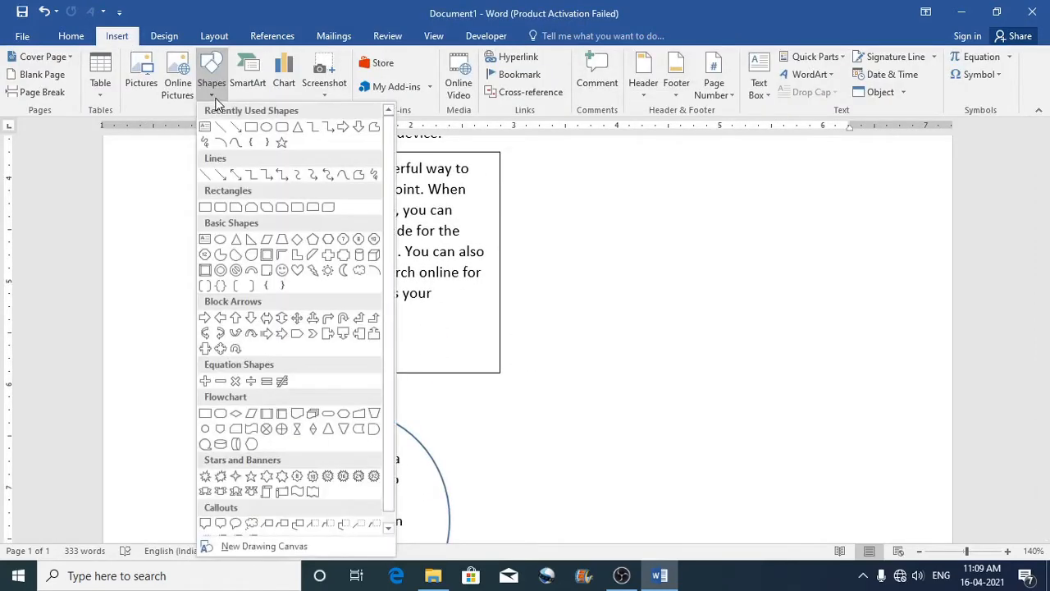
left_click(312, 244)
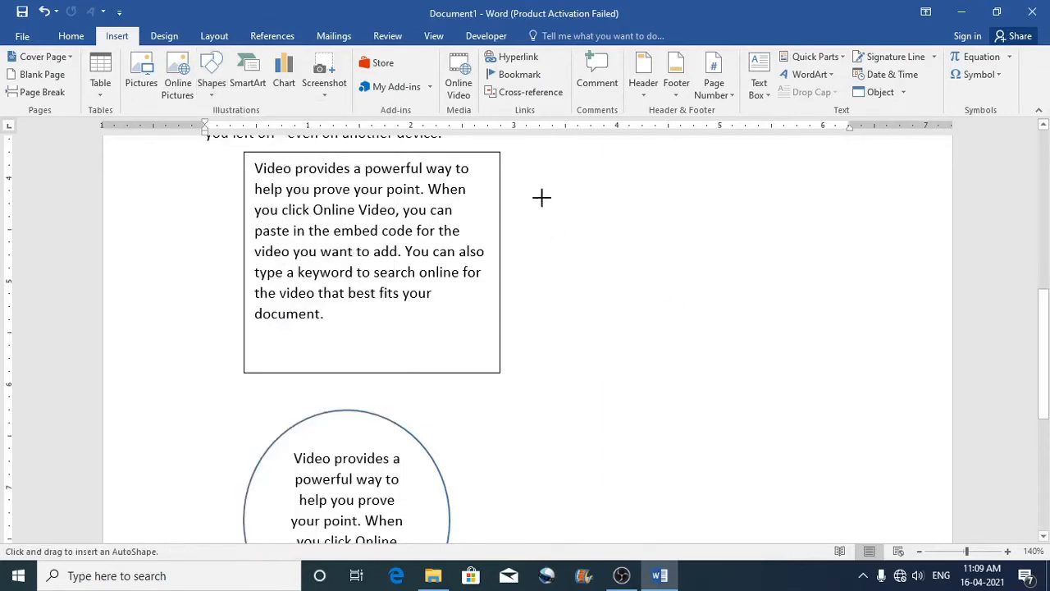
left_click_drag(542, 192, 786, 409)
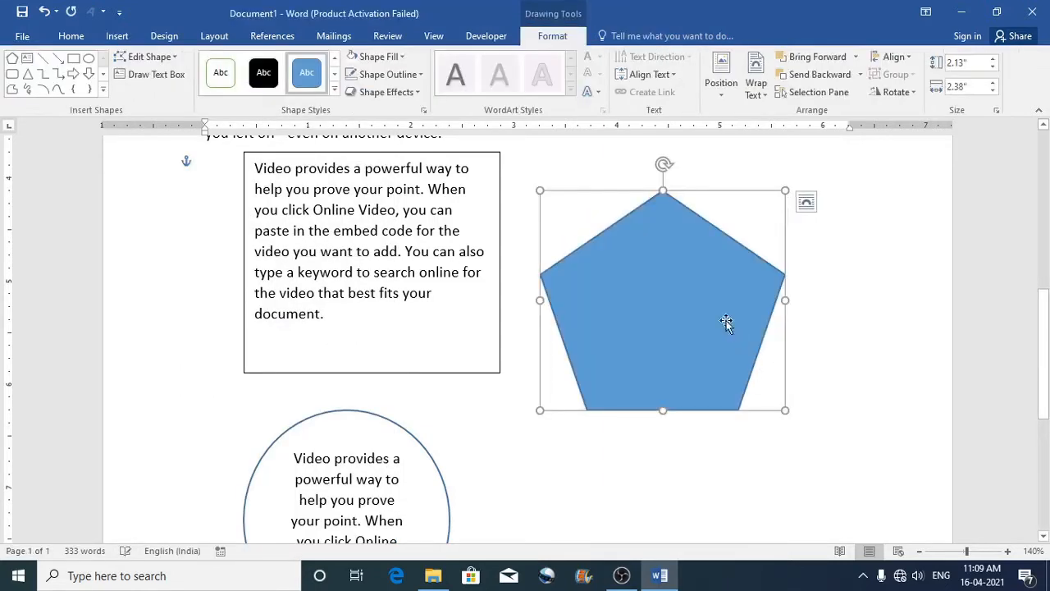
Add text inside the pentagon, filling it with about seven lines of random letters beginning "Fdshfd fdsjhfsjdkh"
right_click(667, 291)
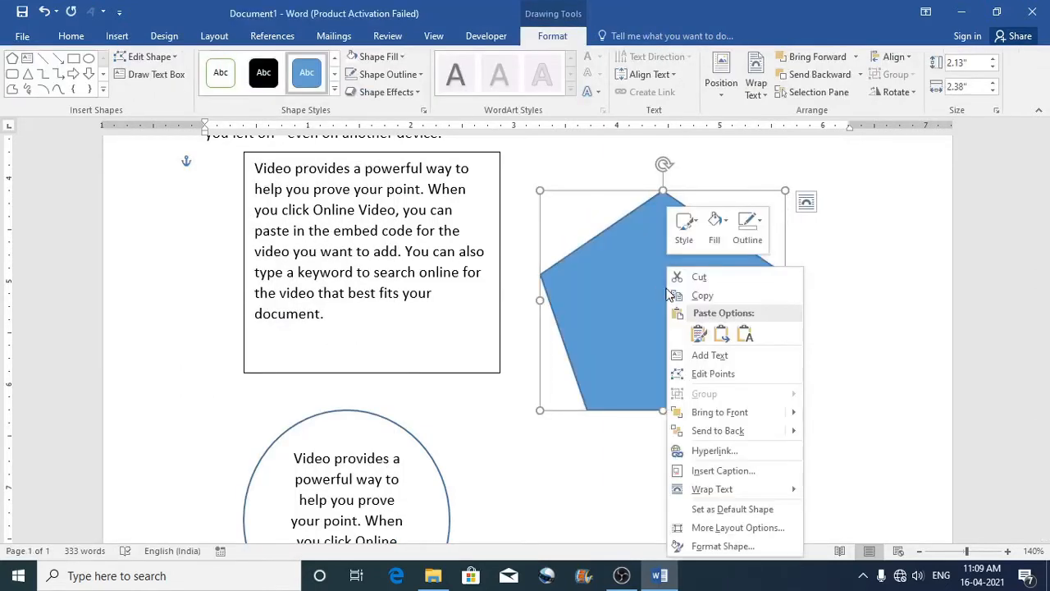
left_click(708, 355)
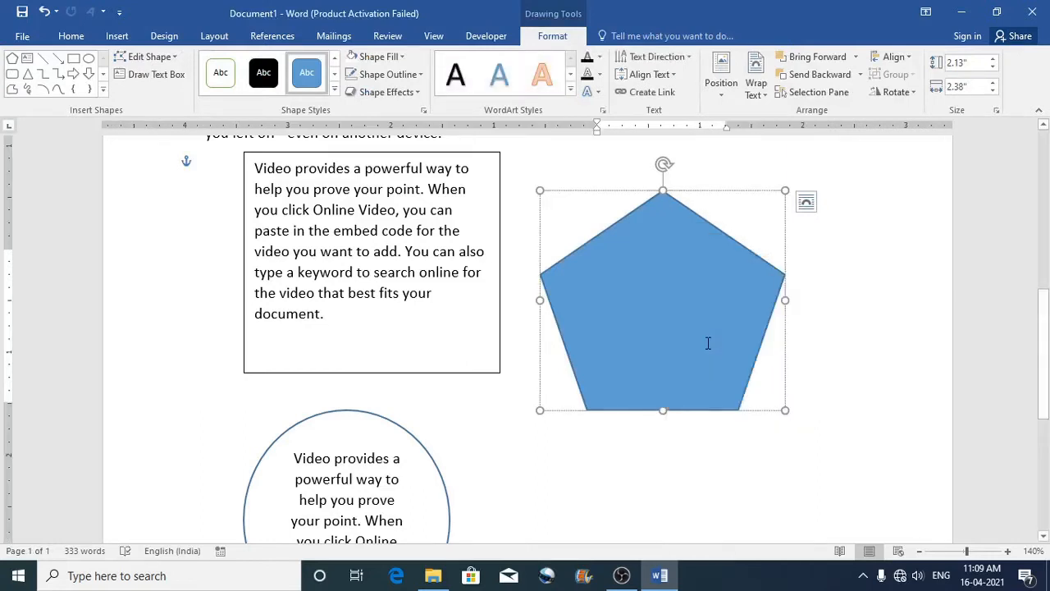
type("Fdshfd f")
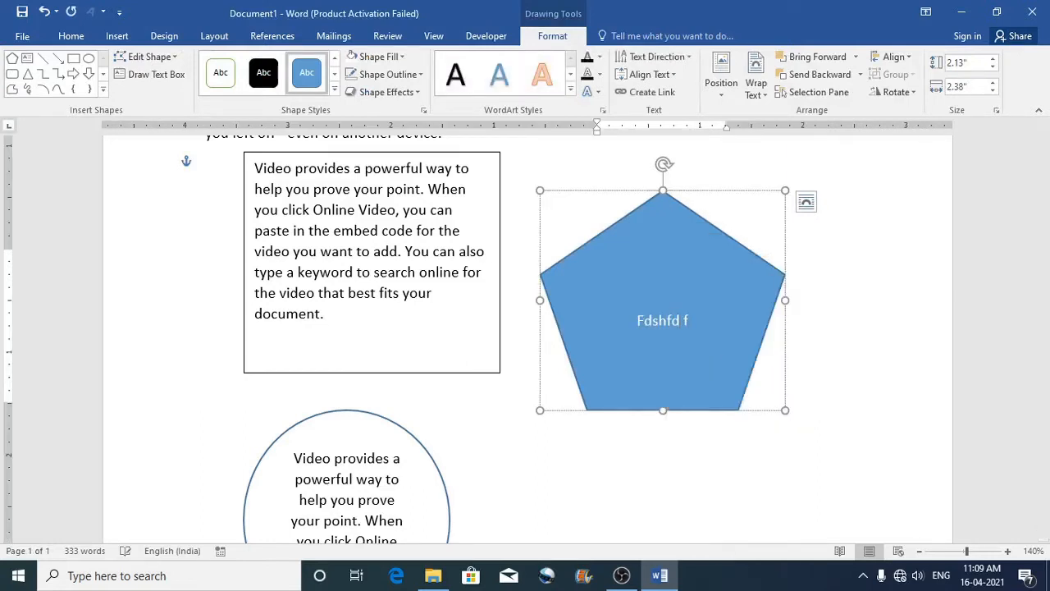
type("dsjhfsjdkh fkjsdh fkjsdh fkjsd hfjkdhs fjkhdskjfh sdjkh fjkds hfjksdh fj")
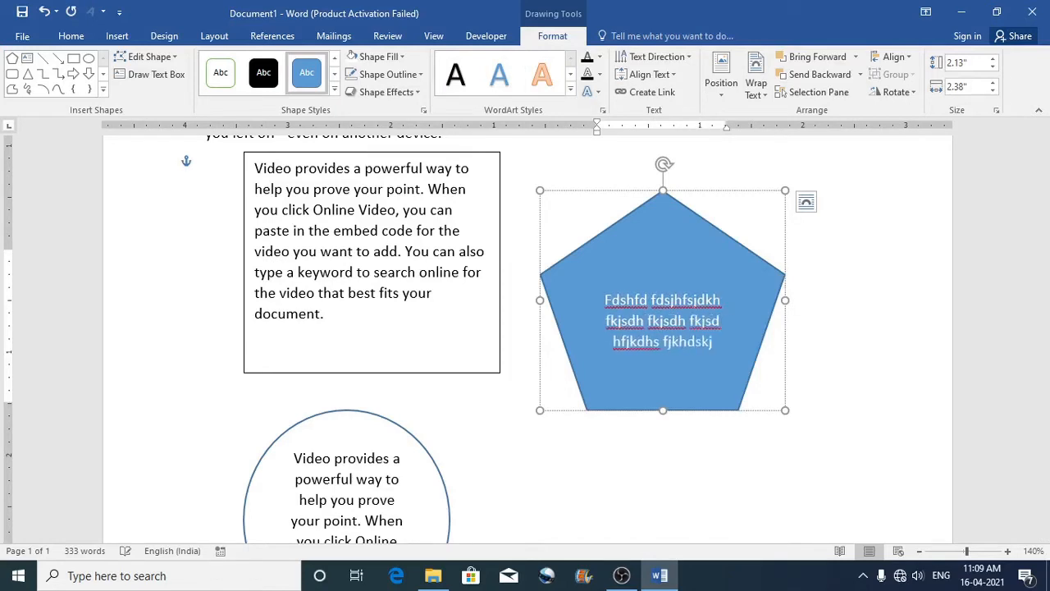
type("f fjskd")
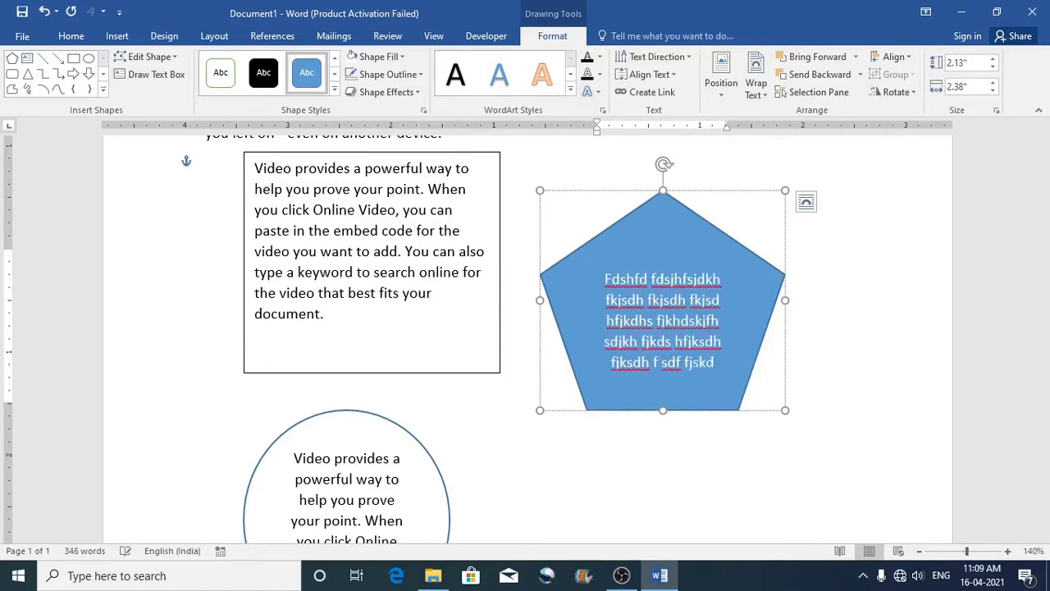
type("hfjkhsd fjkh sdf dsk fsd fds fksdjh")
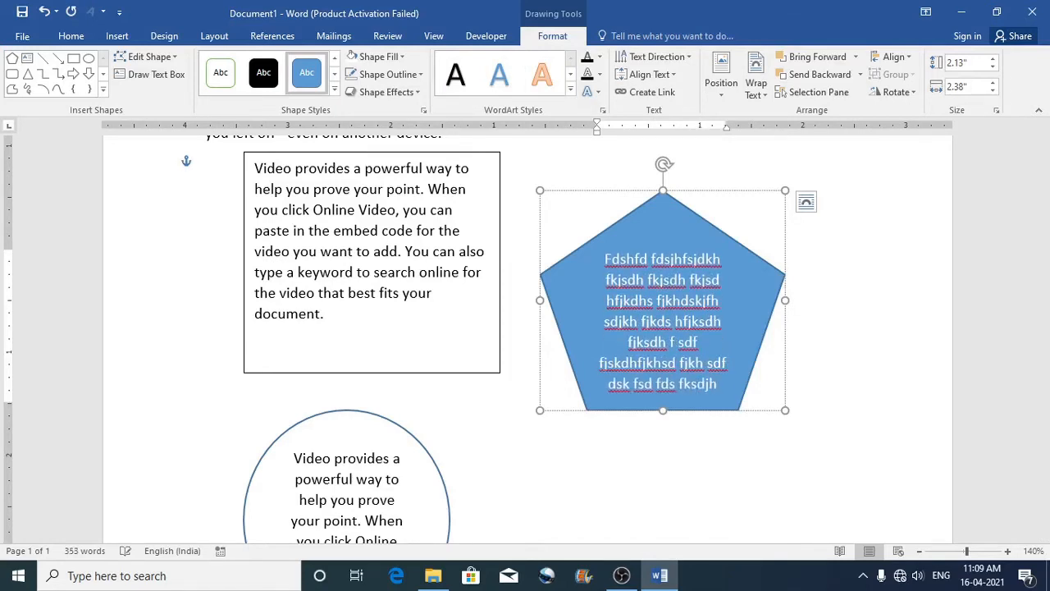
Insert a page break at the empty body line beside the text box to start a blank second page
scroll(558, 363, "down", 5)
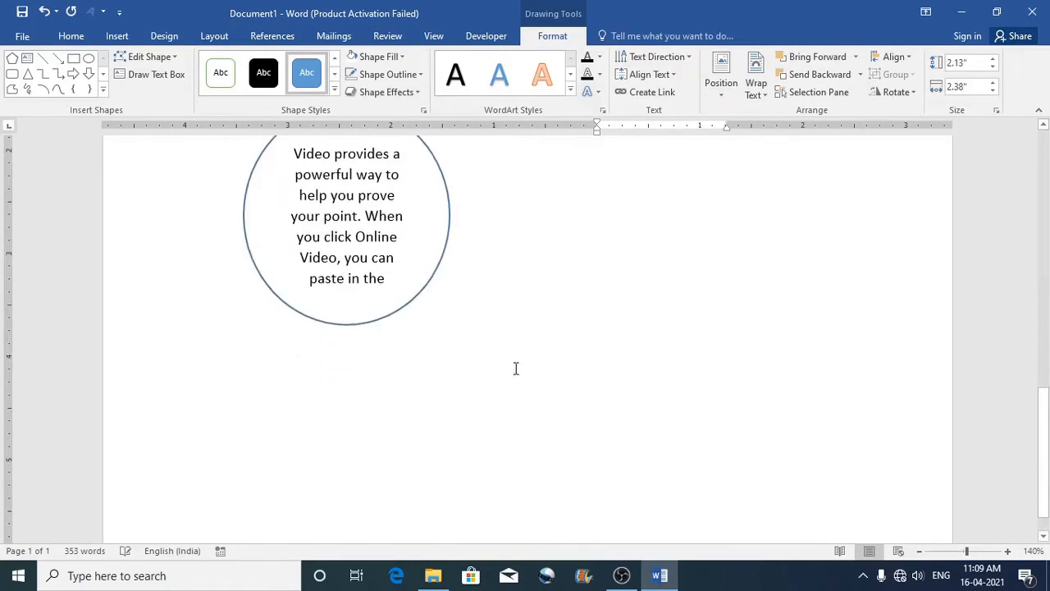
left_click(279, 408)
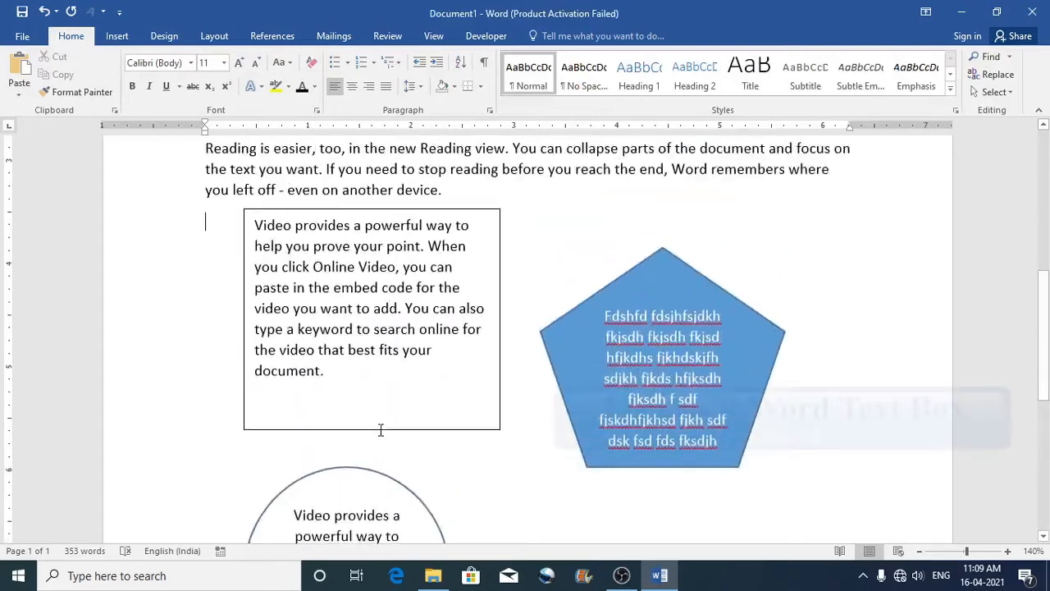
key("ctrl+Return")
scroll(396, 393, "down", 4)
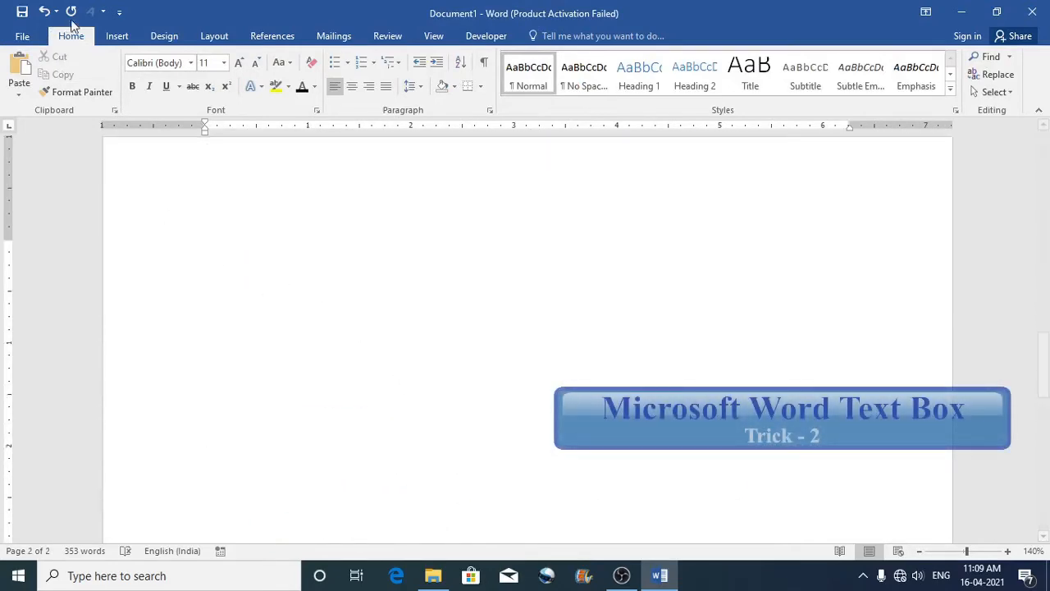
Insert a built-in Simple Text Box on the blank second page
left_click(115, 36)
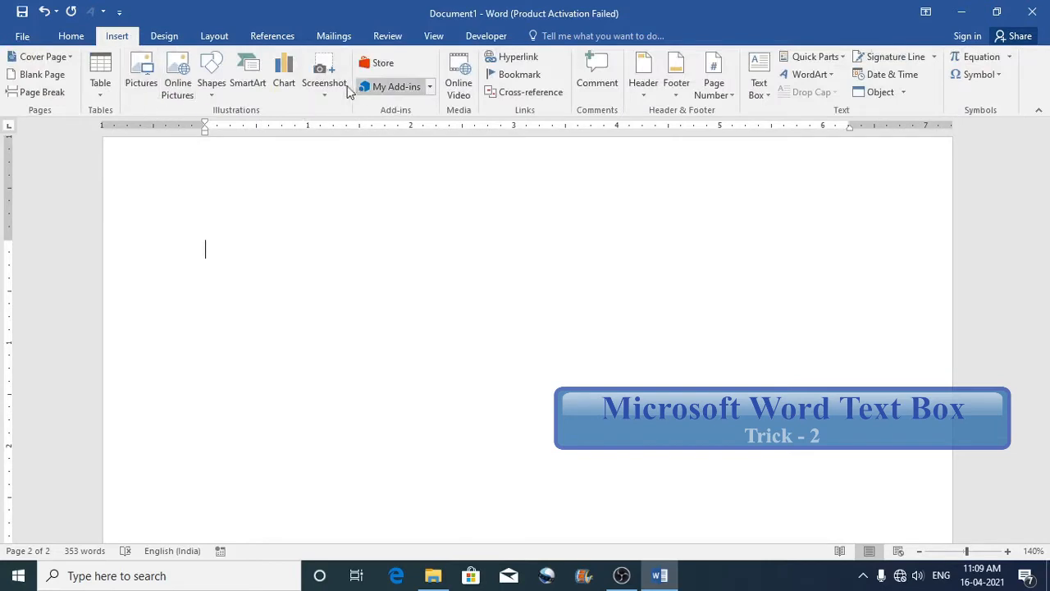
left_click(759, 90)
left_click(763, 212)
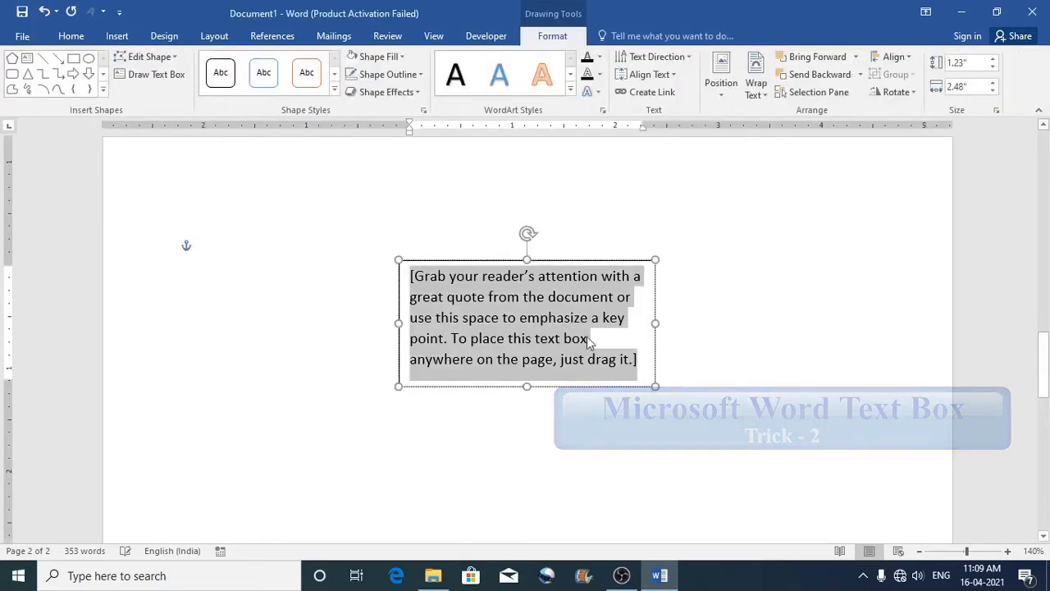
Enlarge the new text box to about 1.92" high and delete its placeholder text
left_click_drag(530, 386, 531, 458)
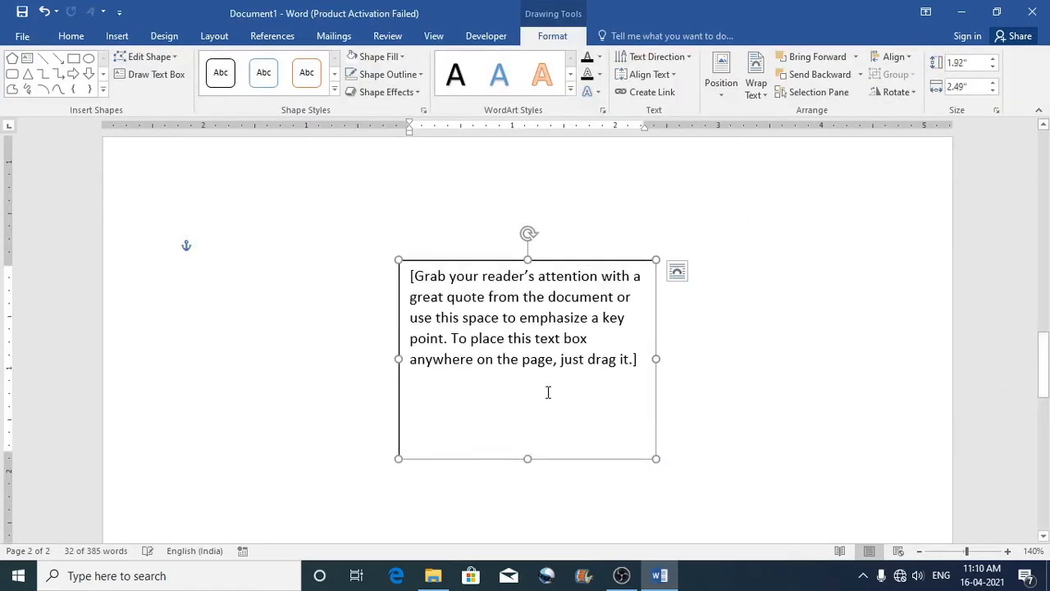
left_click(548, 392)
key("Delete")
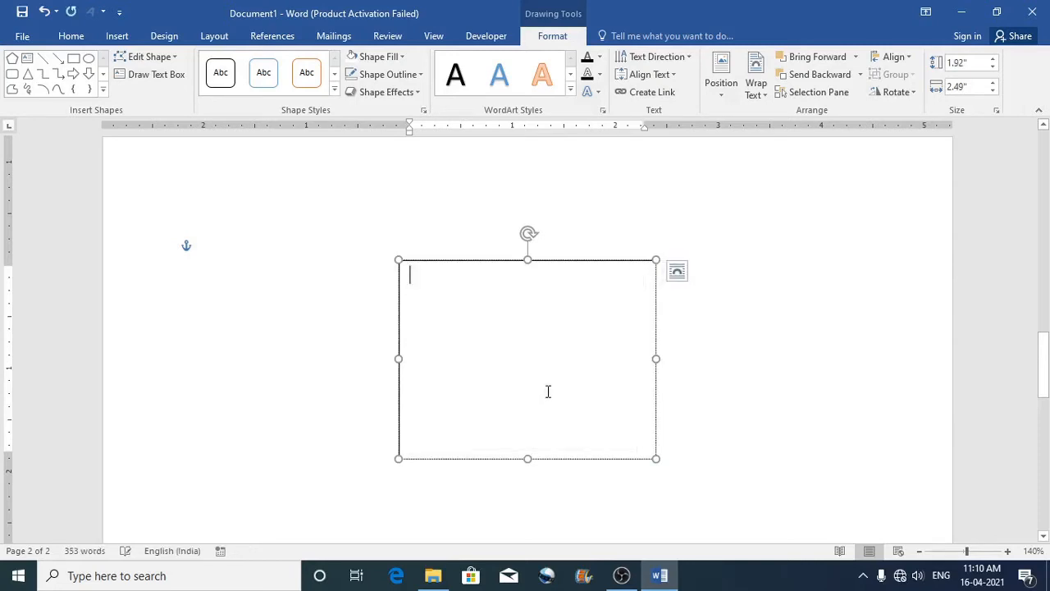
Insert the Frog picture from the Pictures folder inside the empty text box
left_click(115, 35)
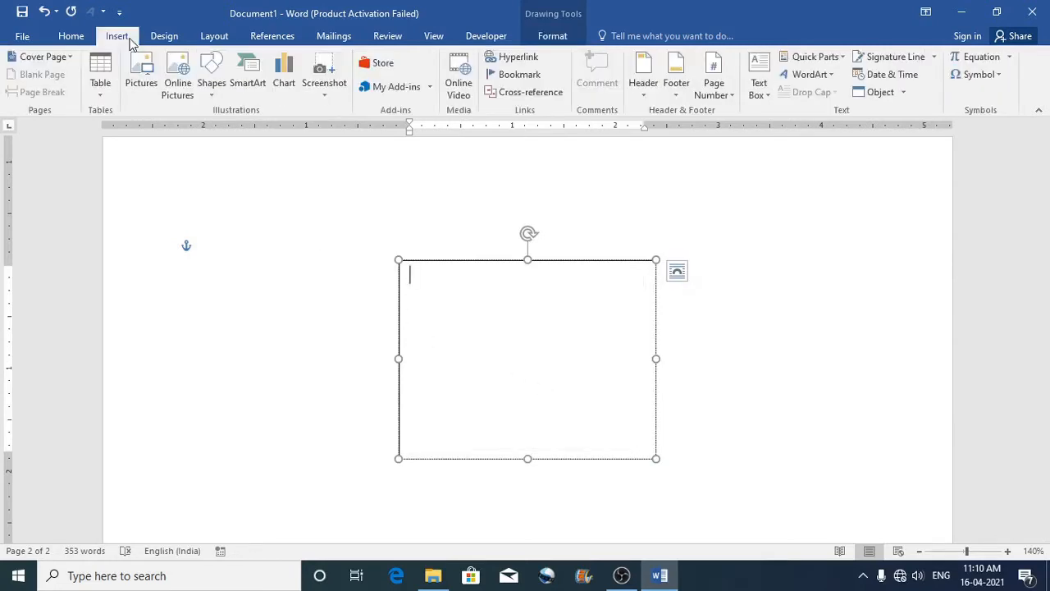
left_click(141, 74)
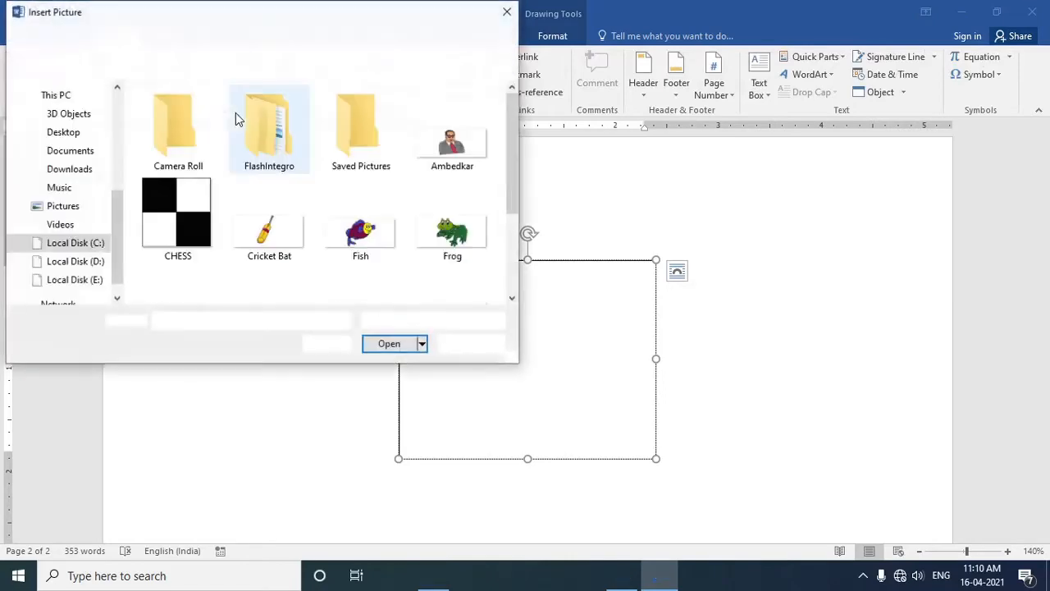
left_click(453, 234)
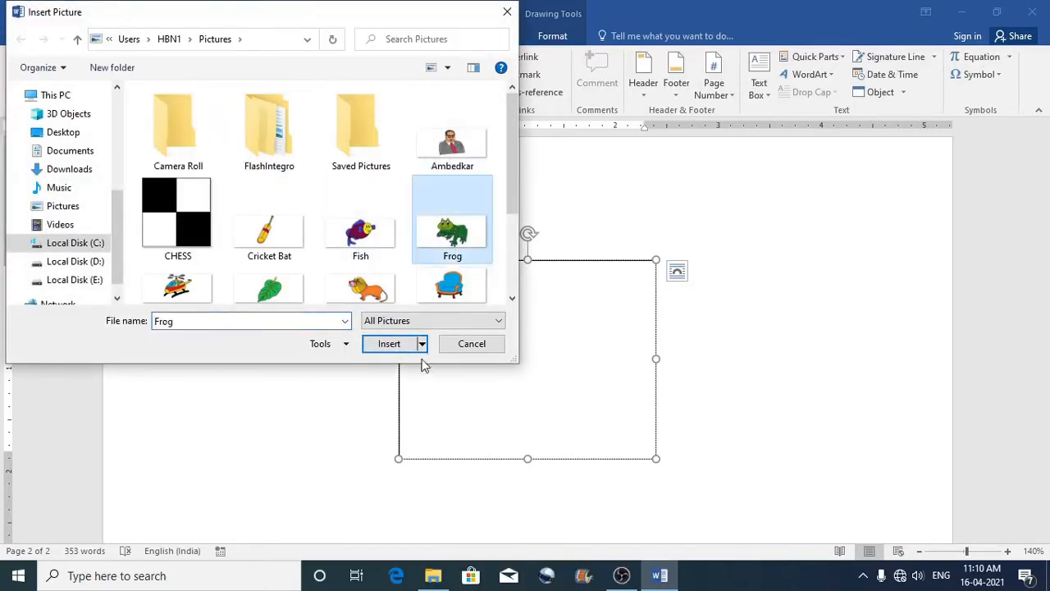
left_click(397, 345)
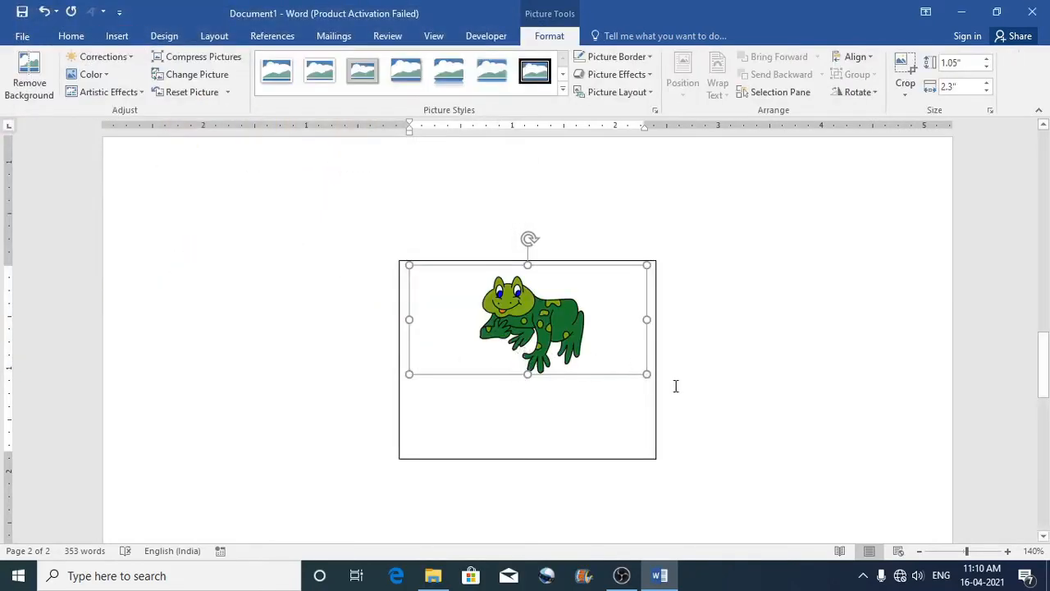
left_click(677, 348)
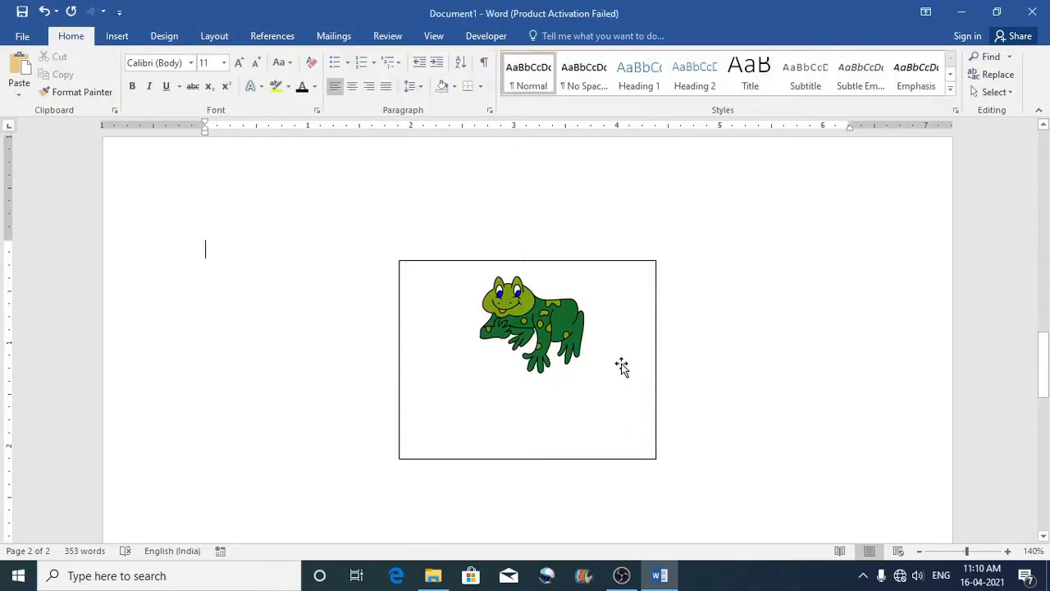
Move the text box containing the frog picture toward the left margin, leaving space beside it
left_click(626, 371)
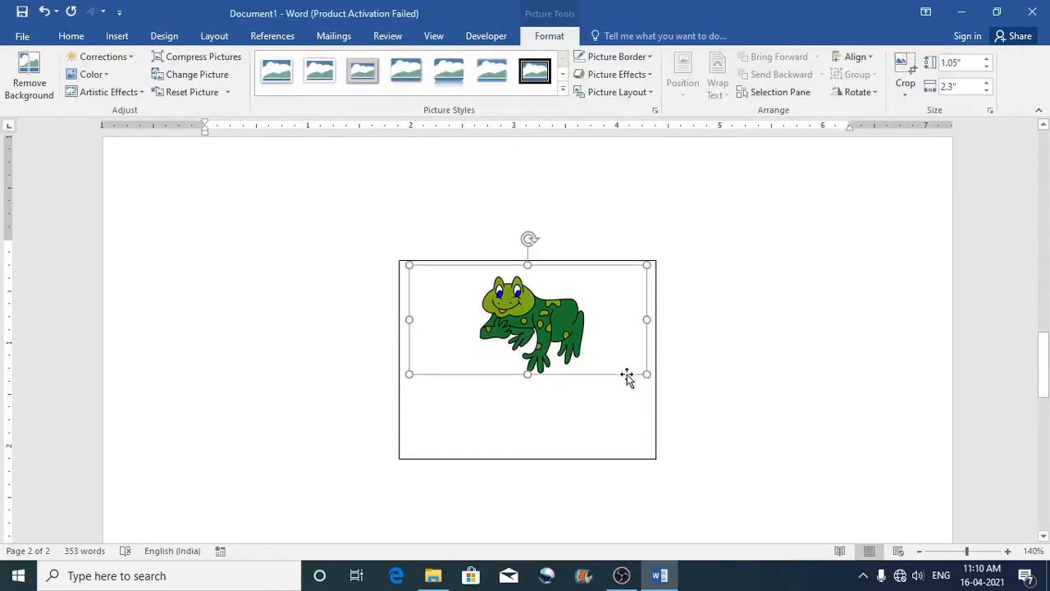
left_click(639, 462)
left_click(641, 446)
mouse_move(637, 460)
left_mouse_down()
mouse_move(631, 445)
mouse_move(488, 367)
mouse_move(577, 408)
mouse_move(526, 345)
mouse_move(481, 419)
mouse_move(481, 476)
left_mouse_up()
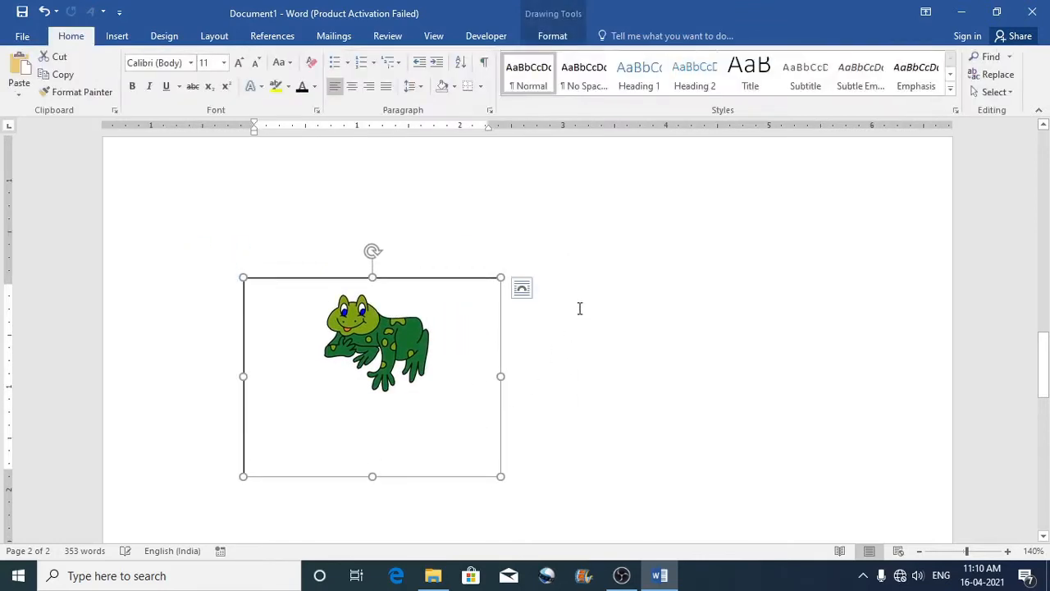
left_click(370, 200)
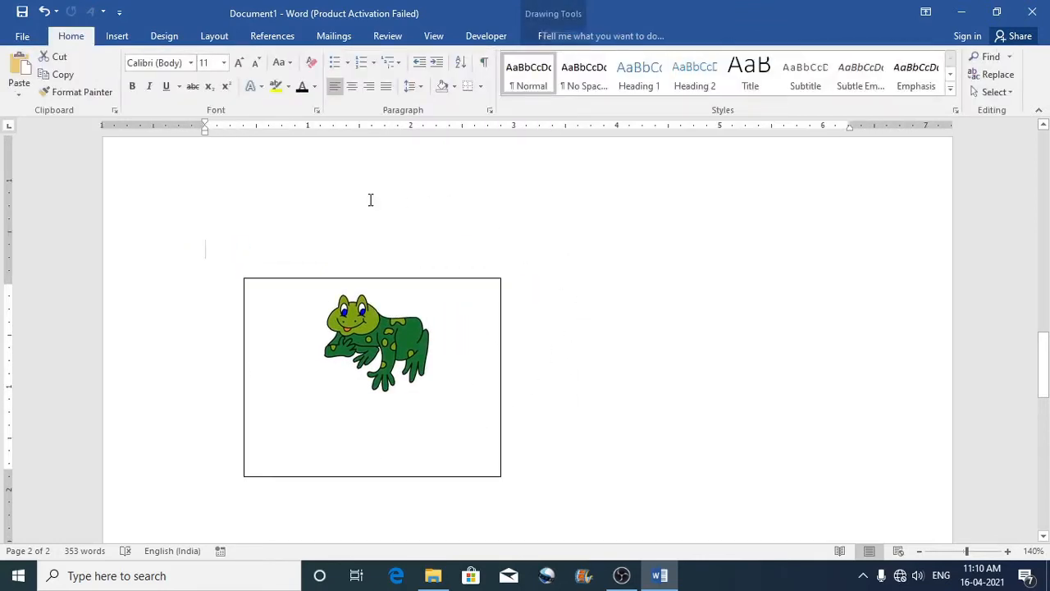
Insert a second built-in Simple Text Box on the page with the frog picture
left_click(123, 40)
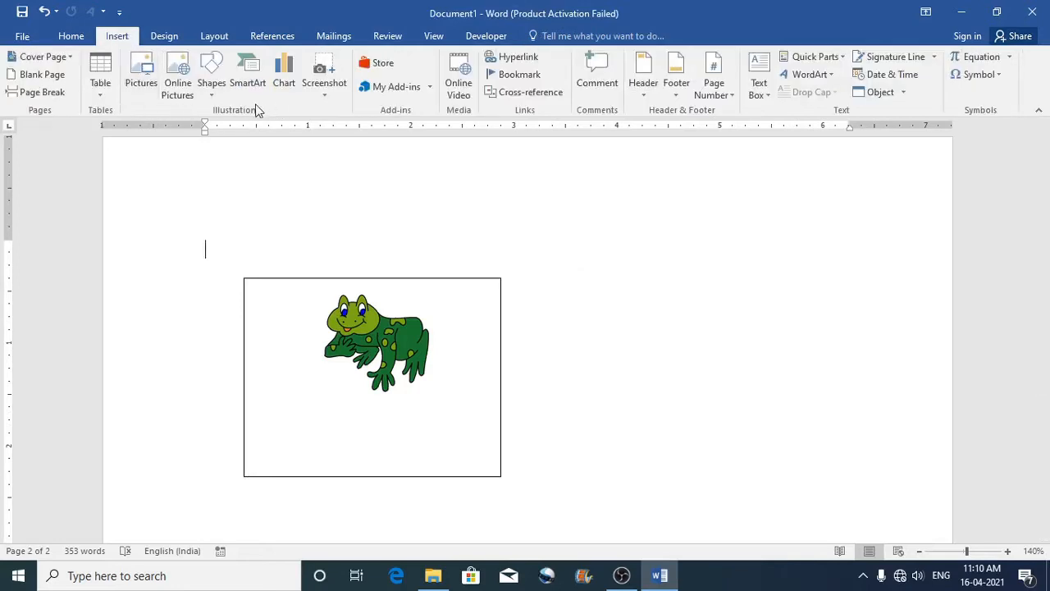
left_click(767, 92)
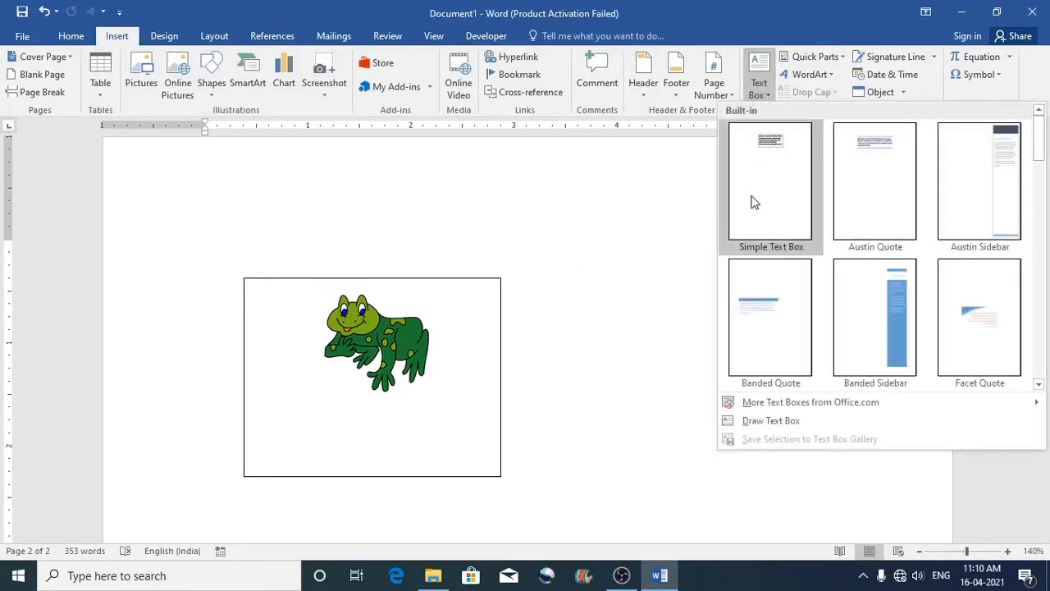
left_click(755, 202)
Move the second text box to the right of the frog's box and delete its placeholder text
left_click_drag(572, 389, 725, 394)
left_click(734, 369)
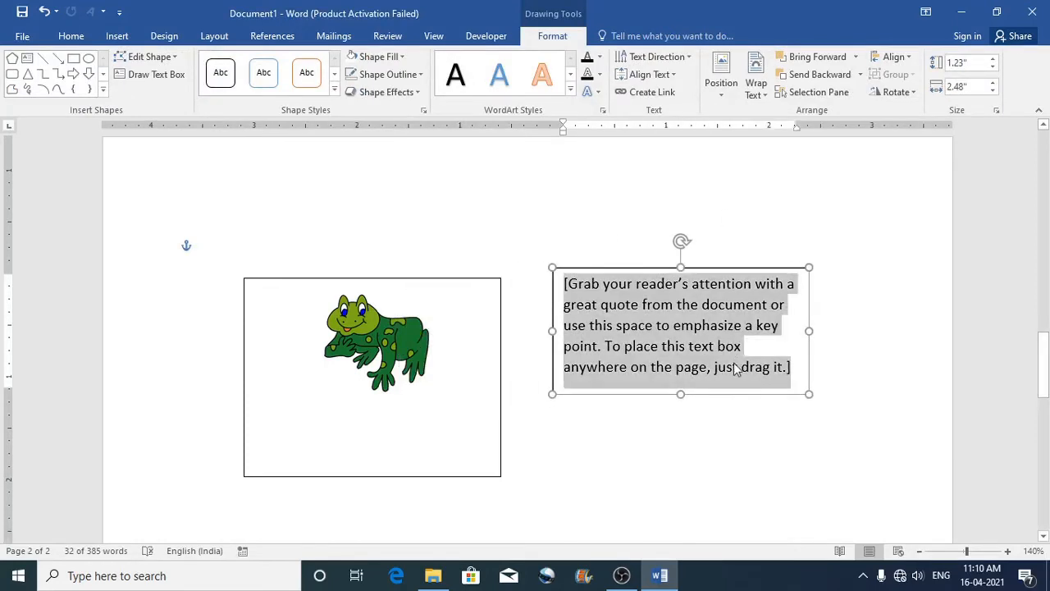
key("Delete")
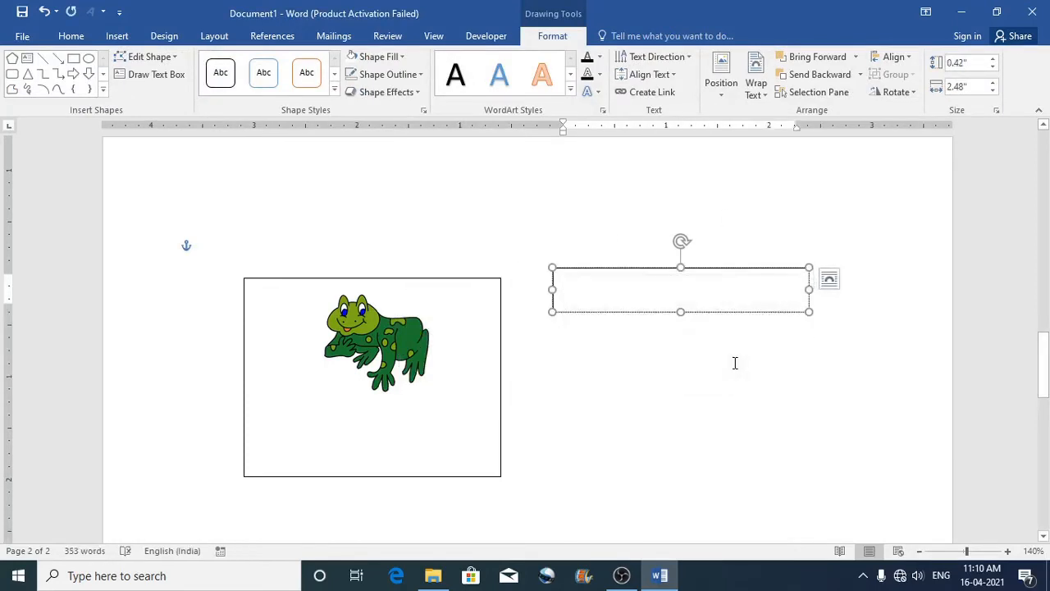
Enlarge the empty text box beside the frog to about 1.85 inches high and insert a table of 3 columns and 5 rows inside it
left_click_drag(680, 310, 681, 458)
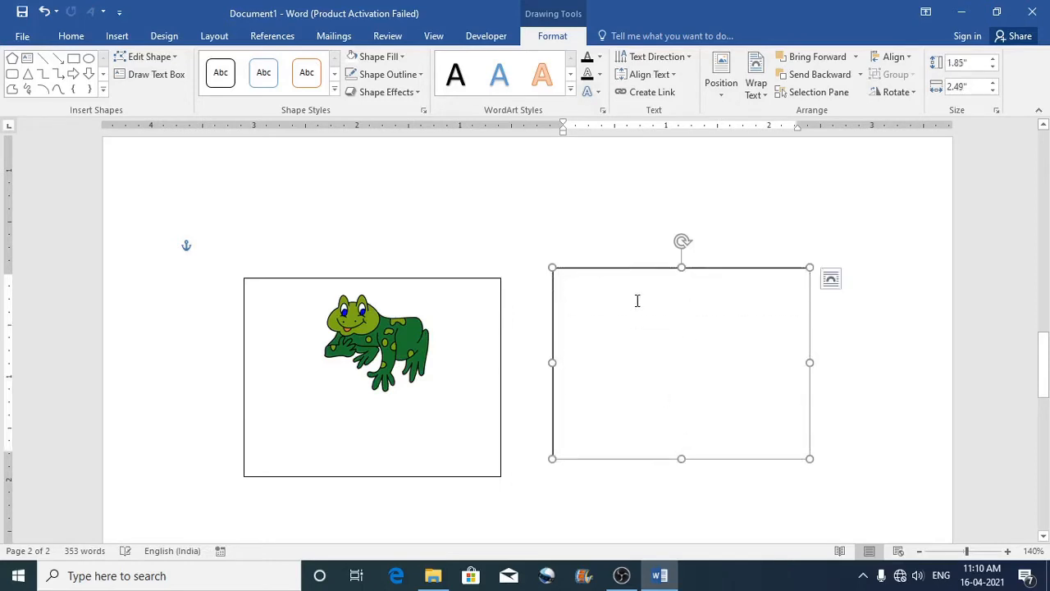
left_click(117, 36)
left_click(100, 97)
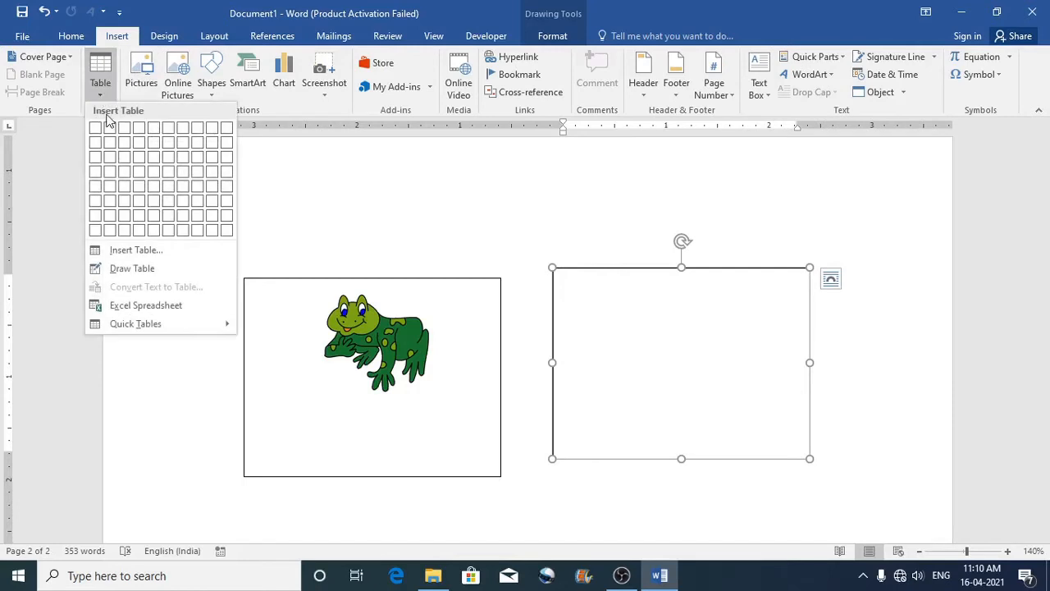
left_click(128, 198)
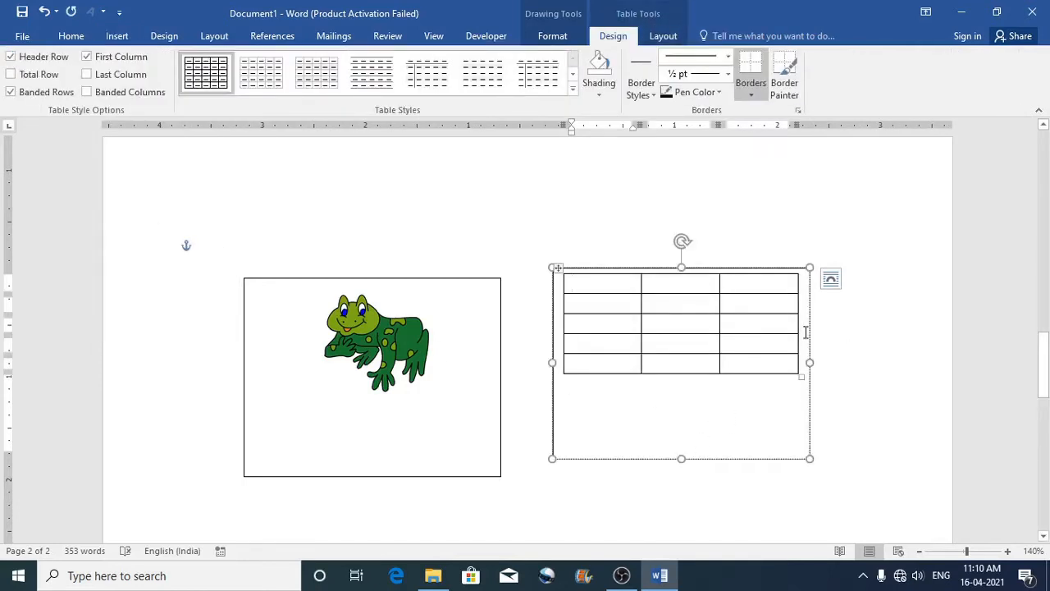
Shift the text box containing the table slightly farther from the frog's box and insert a page break to start a third page
left_click_drag(745, 460, 764, 408)
left_click(830, 403)
scroll(881, 380, "down", 4)
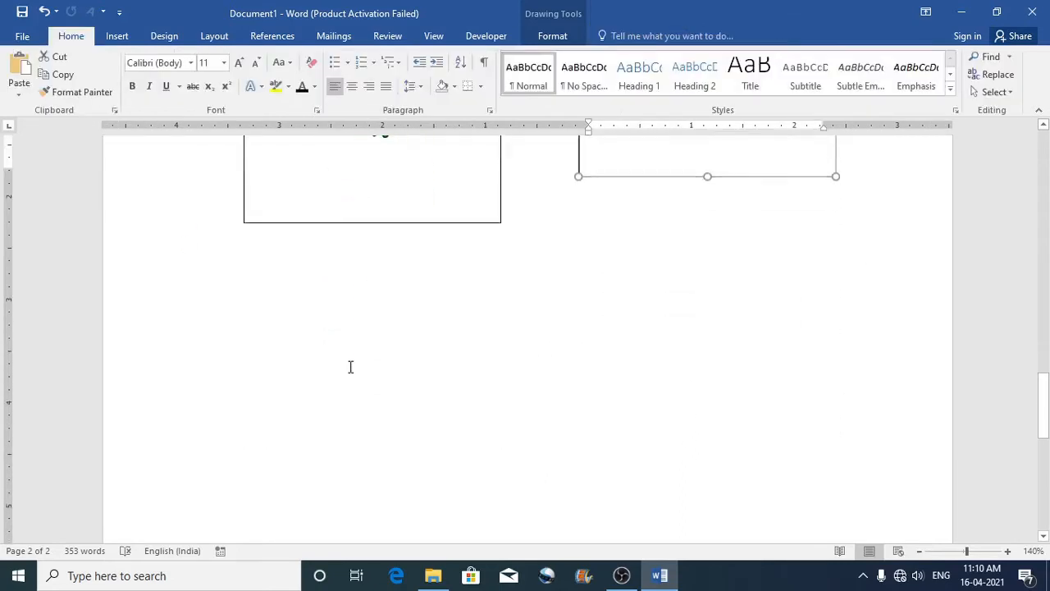
left_click(305, 312)
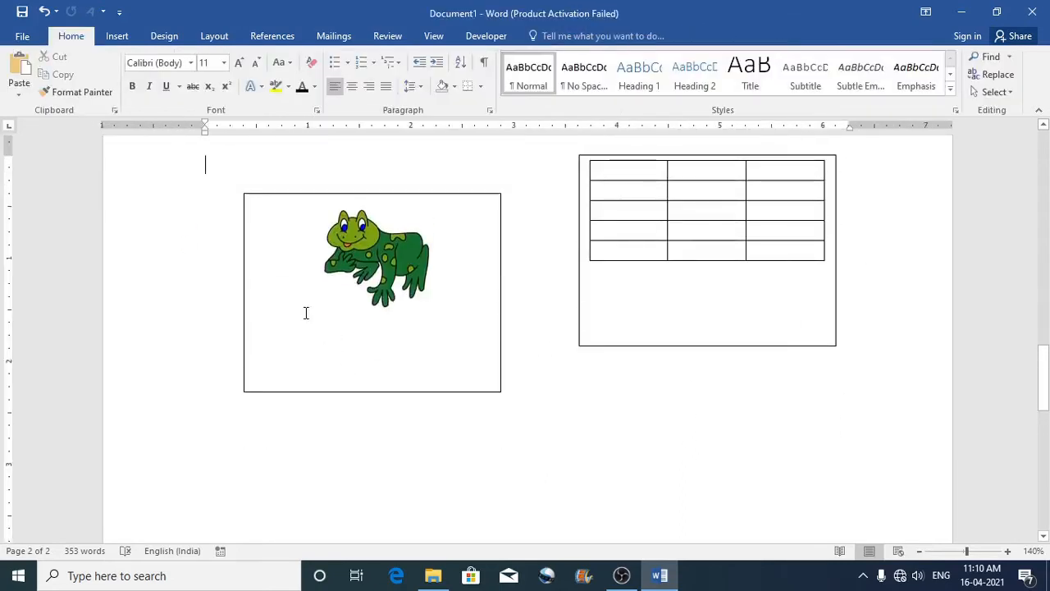
key("ctrl+Return")
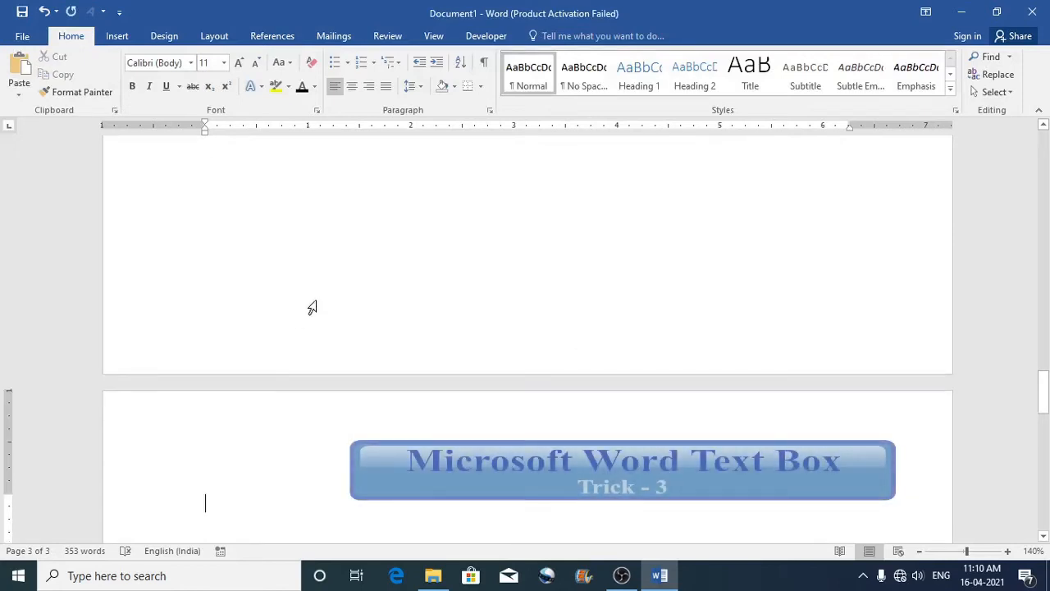
Insert a built-in Simple Text Box on the third page and place it near the left margin, about 1.63 inches high
scroll(312, 308, "down", 3)
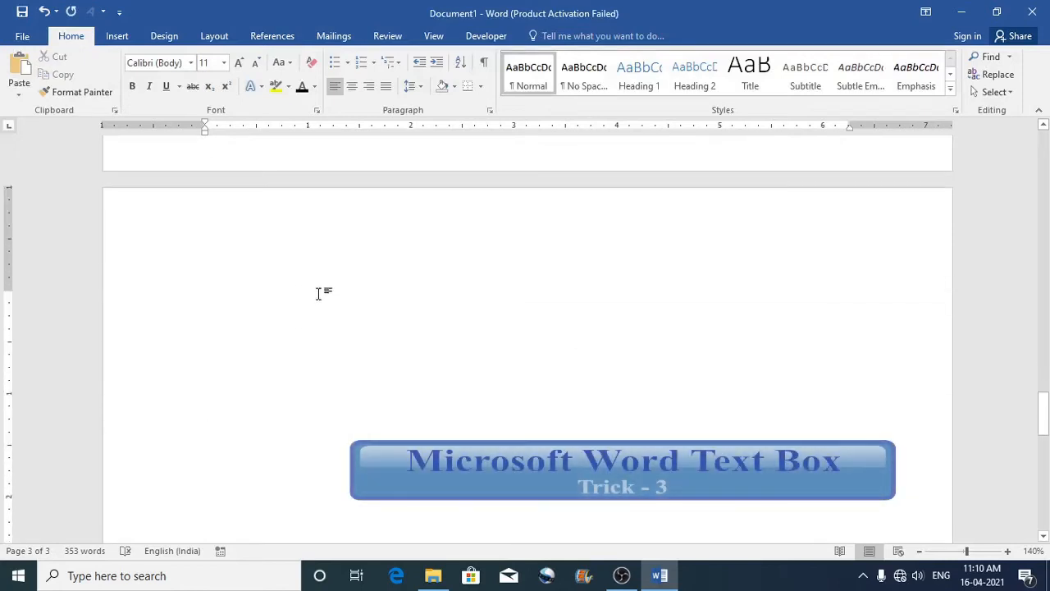
left_click(117, 36)
left_click(760, 86)
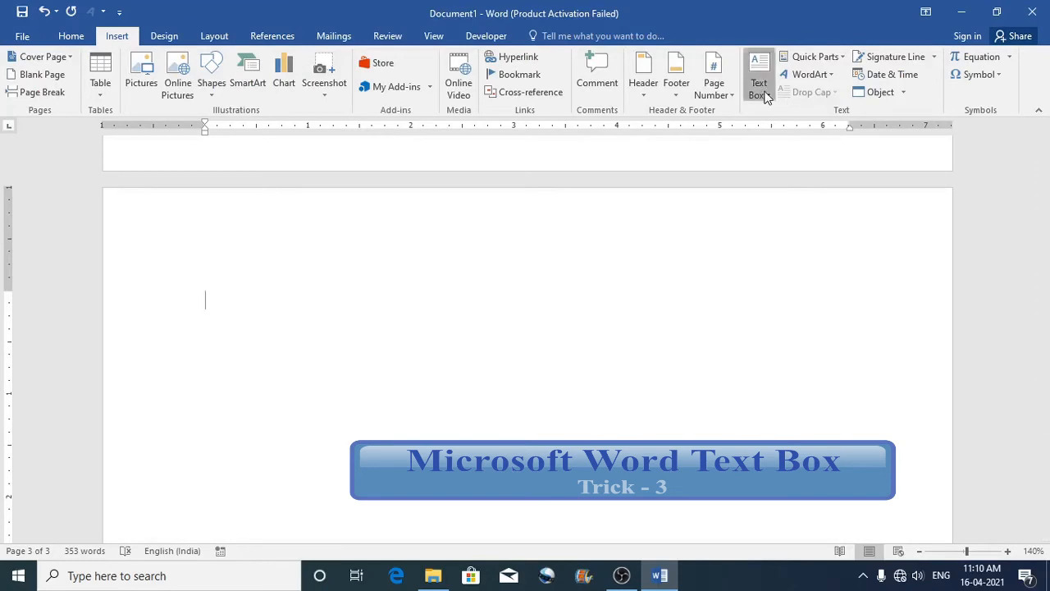
left_click(777, 190)
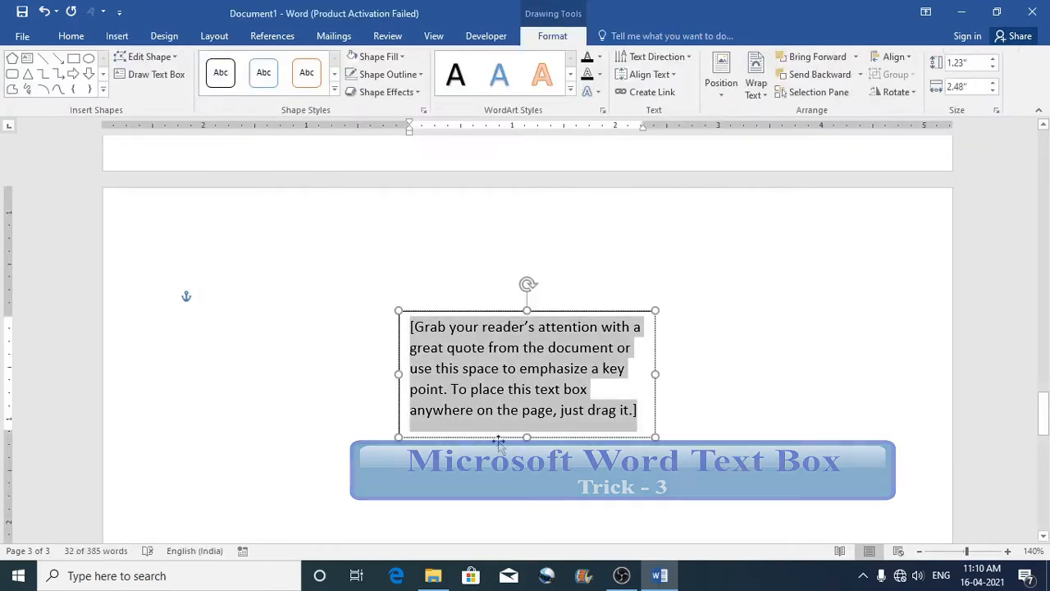
left_click_drag(498, 434, 323, 386)
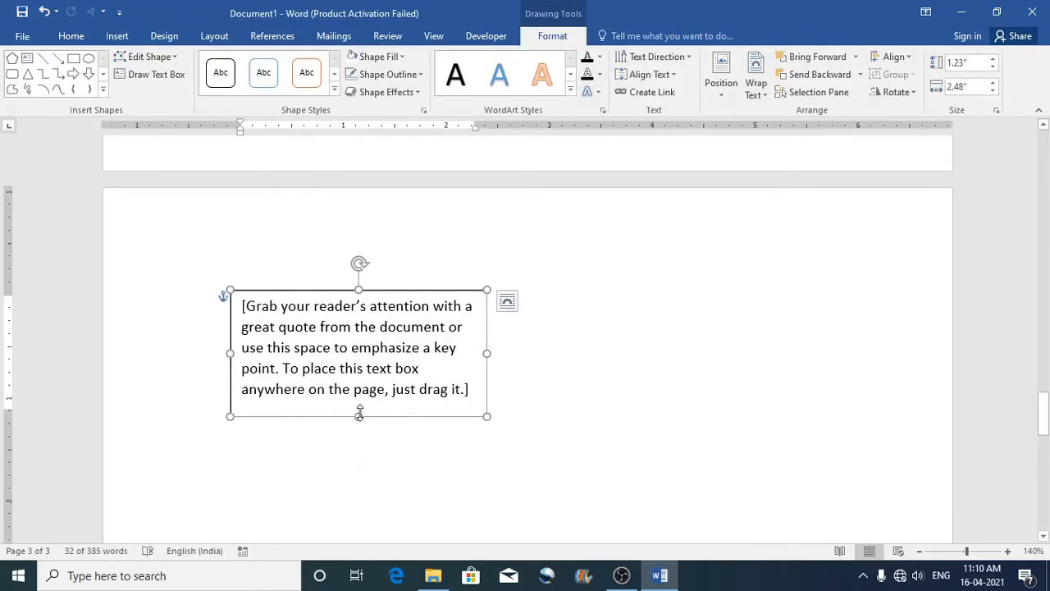
left_click_drag(360, 415, 358, 457)
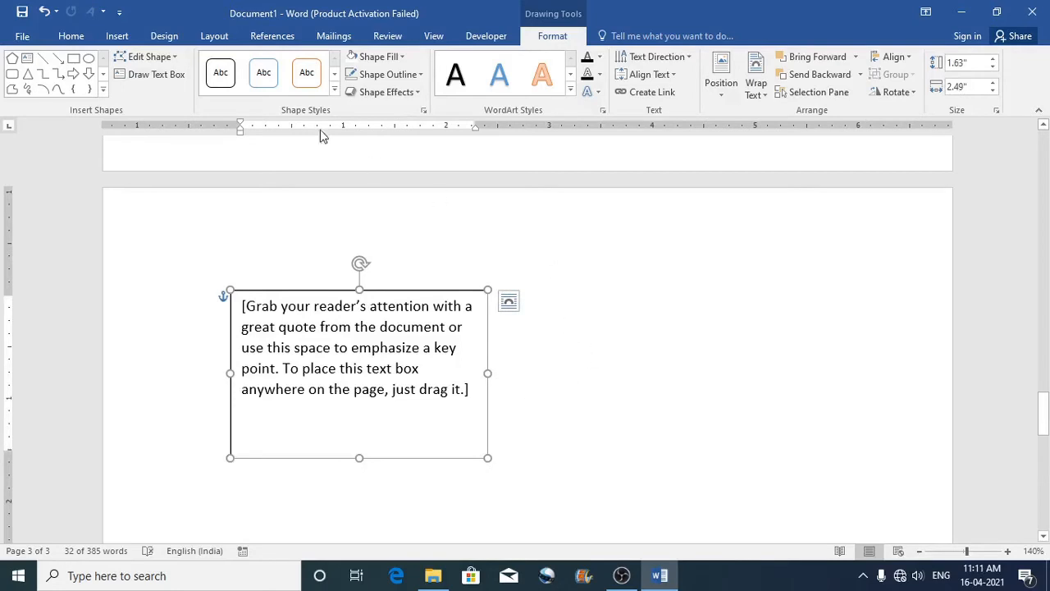
Insert a second Simple Text Box on the third page and place it right of the first, about 1.75 inches high
left_click(125, 38)
left_click(759, 88)
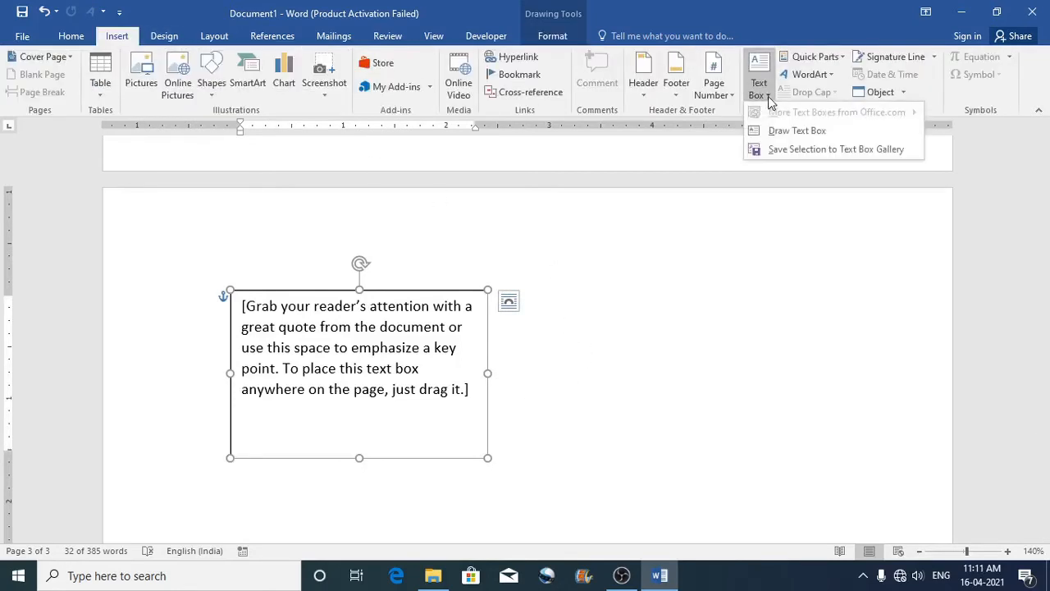
left_click(617, 292)
left_click(613, 297)
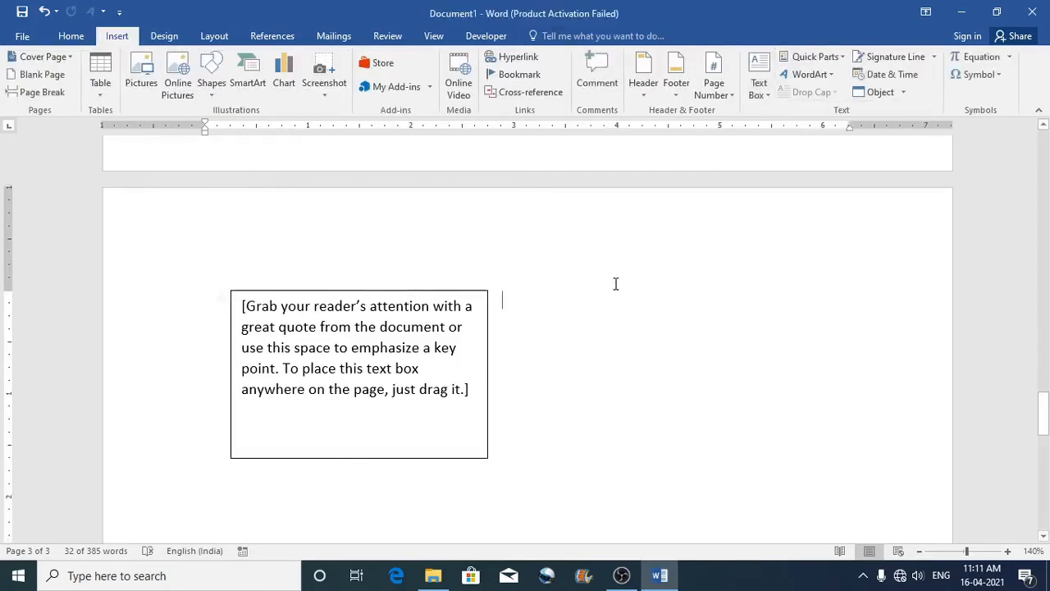
left_click(759, 82)
left_click(785, 176)
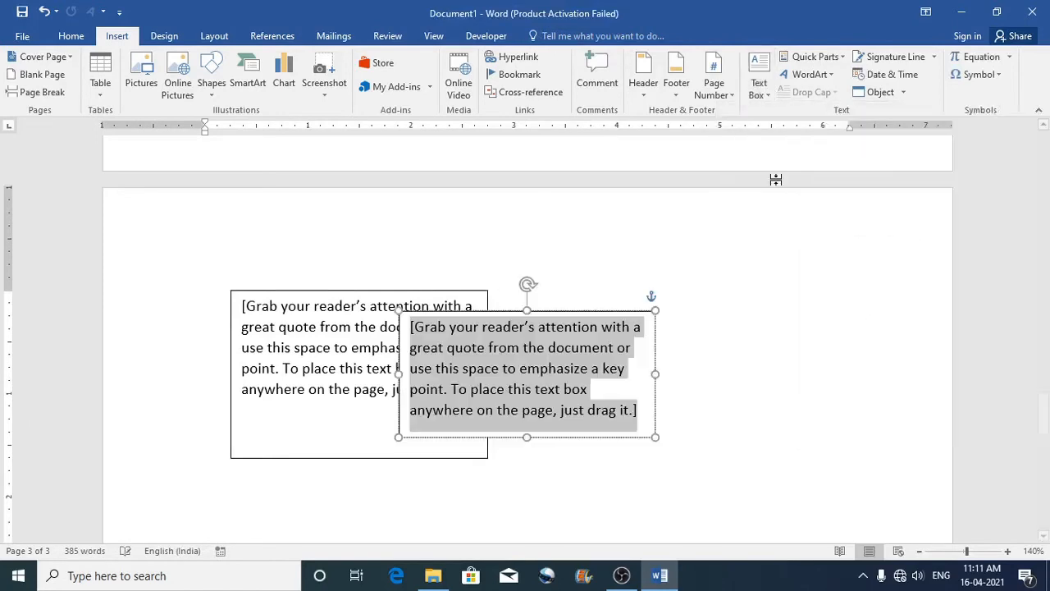
left_click_drag(563, 435, 675, 469)
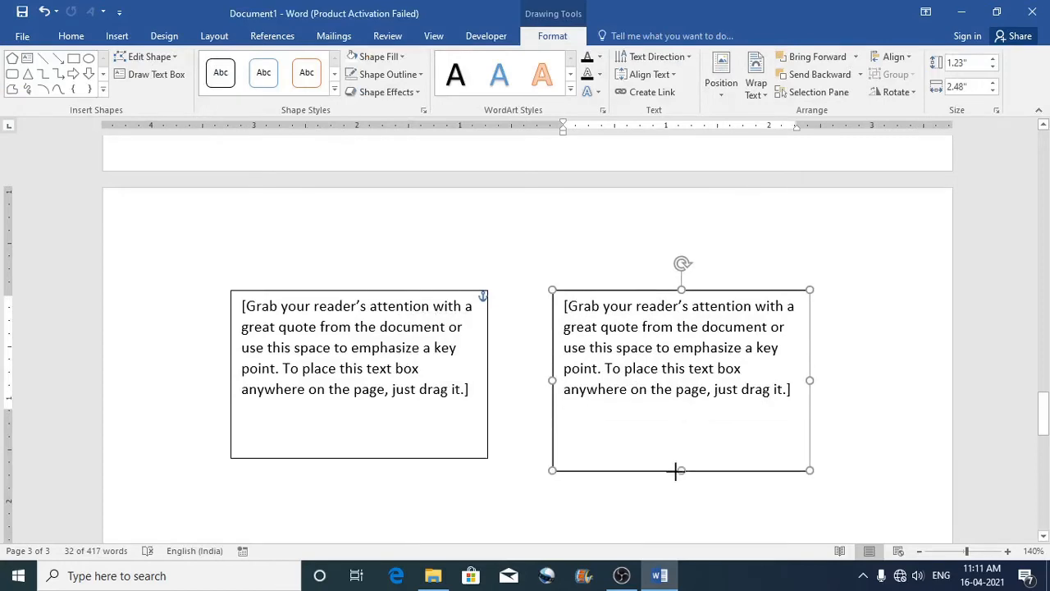
Delete the placeholder text from both text boxes on the third page
left_click(673, 368)
left_click(336, 347)
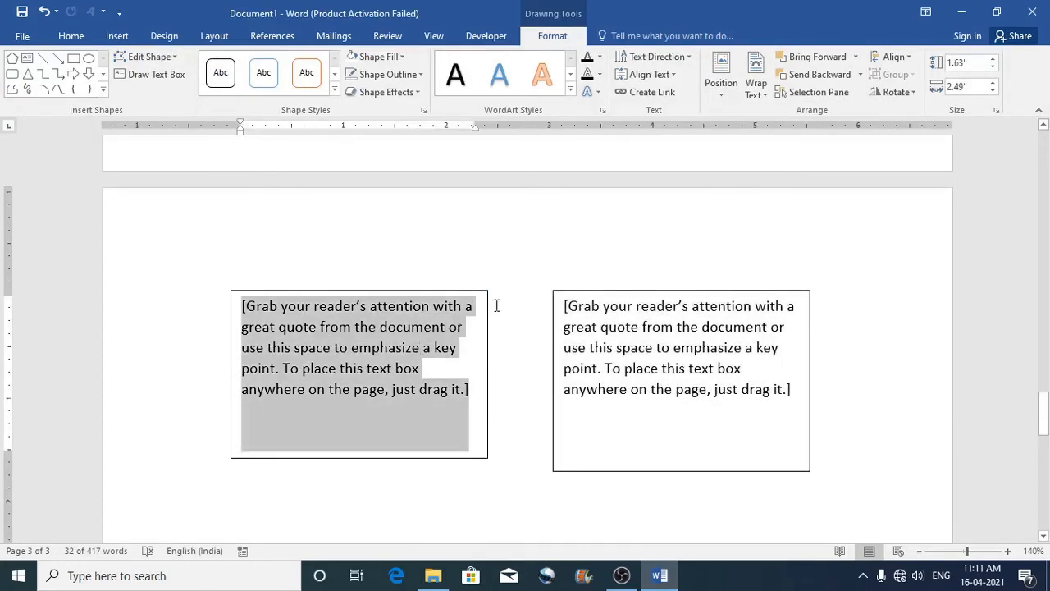
key("Delete")
left_click(637, 356)
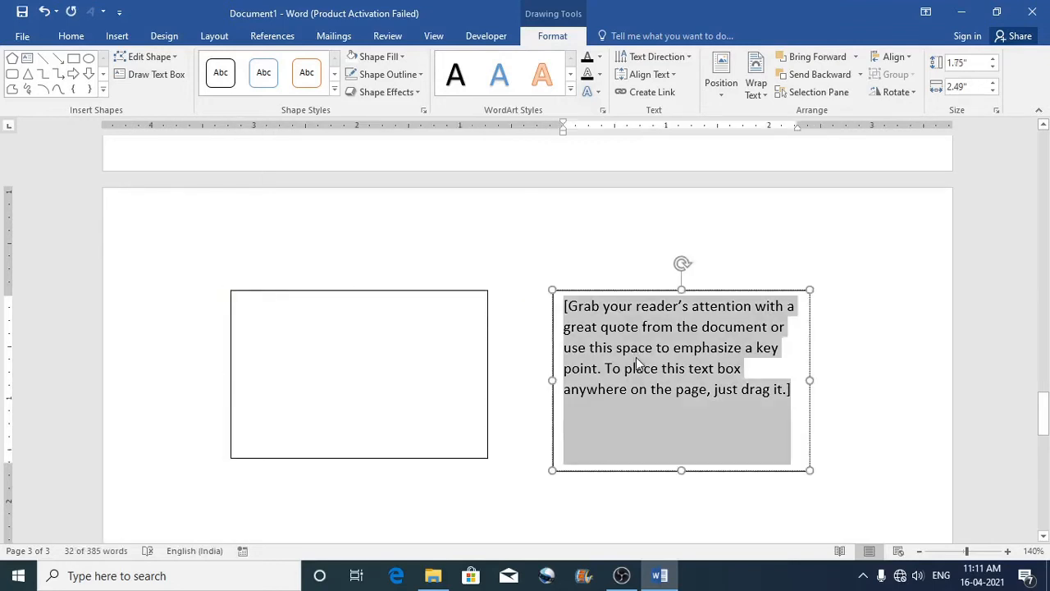
key("Delete")
Create a text link from the left text box to the empty right text box
left_click(369, 361)
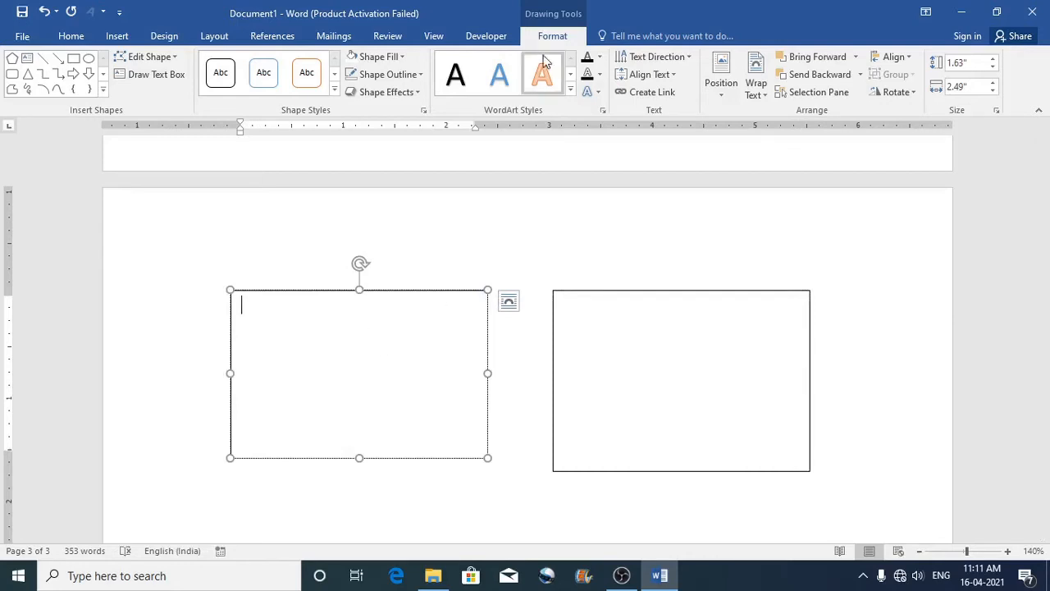
left_click(646, 94)
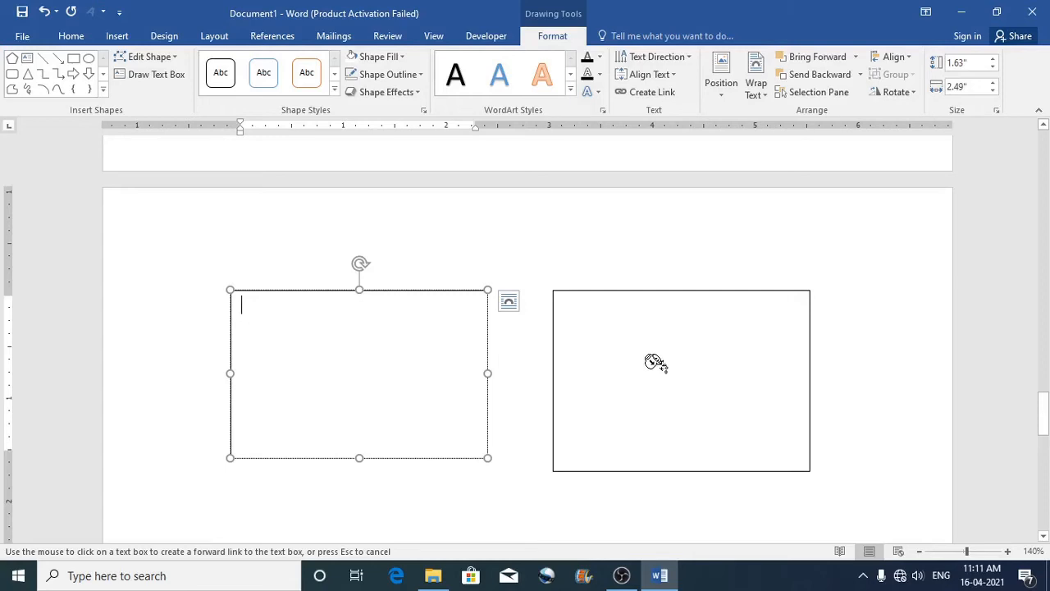
left_click(662, 366)
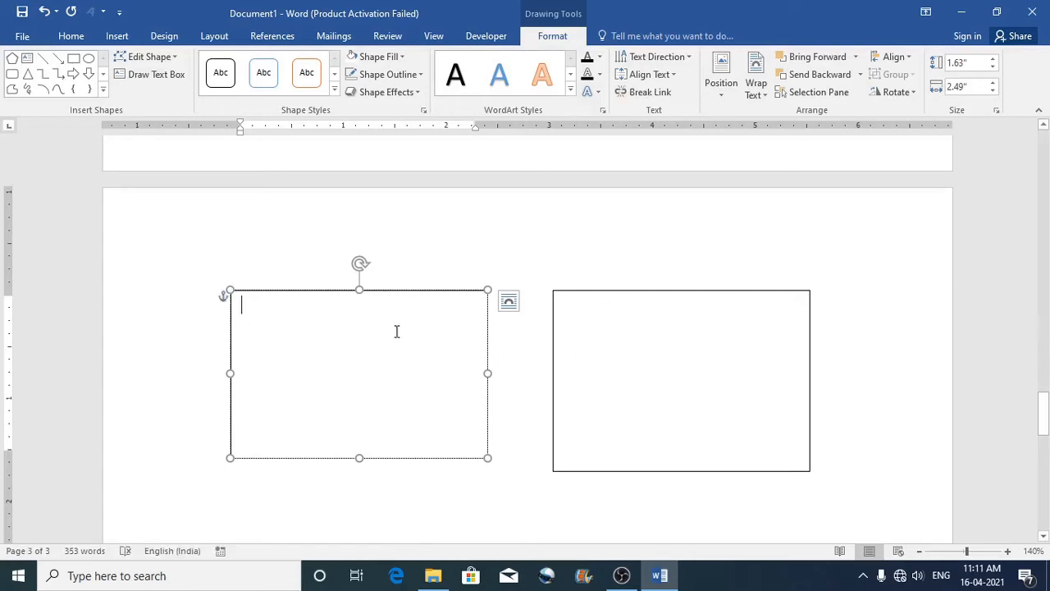
Fill the left text box with several lines of random filler words until the text flows over into the linked right box
type("djhf")
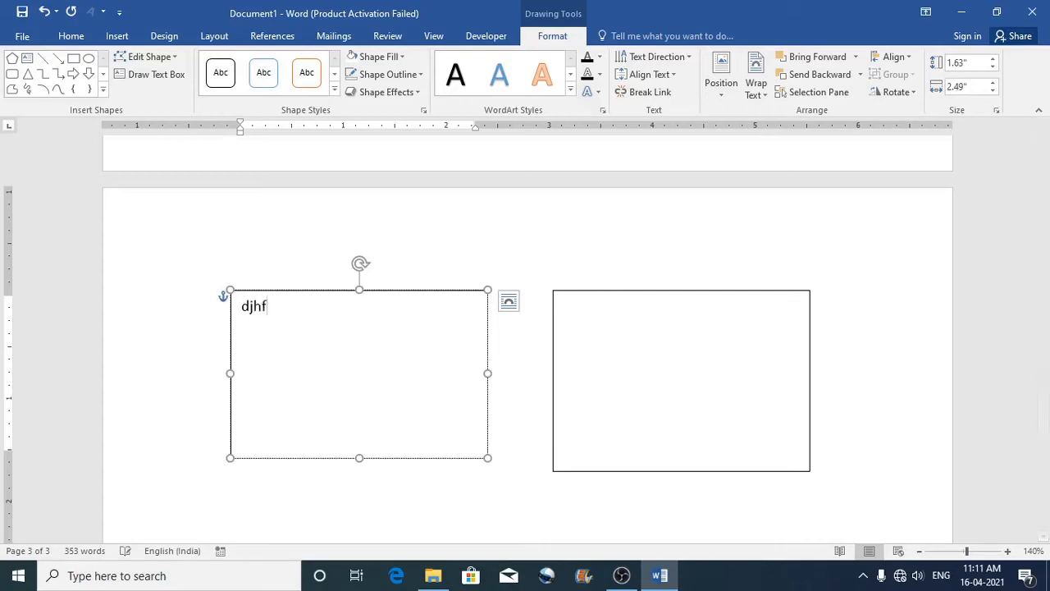
type(" djfhdjk fkdjf hdjkhfjkdhf jkdhfjk")
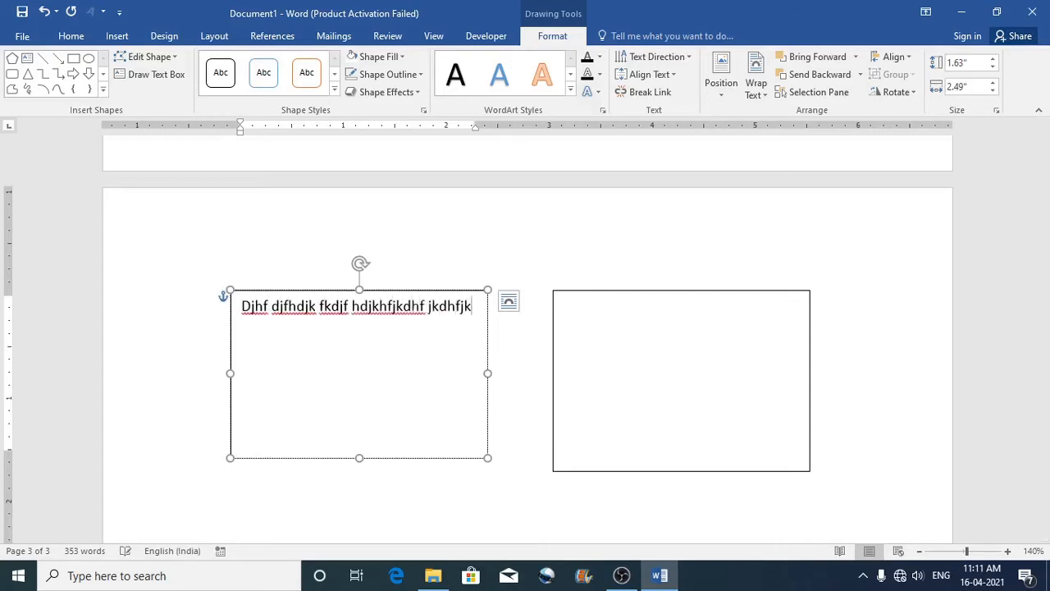
type(" hdjkfh dkjhf kjdh fjkdh fjkhd jkfh djkhfjdh")
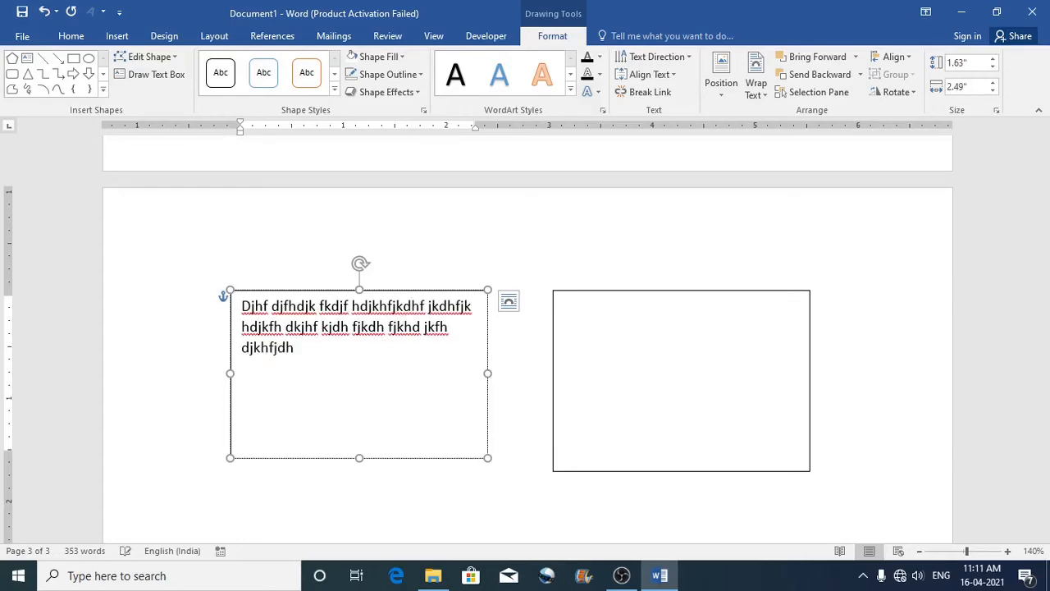
type(" fjkdhfjkhd jkfhdjkfh djkhf jkdhfjkd hfjkd")
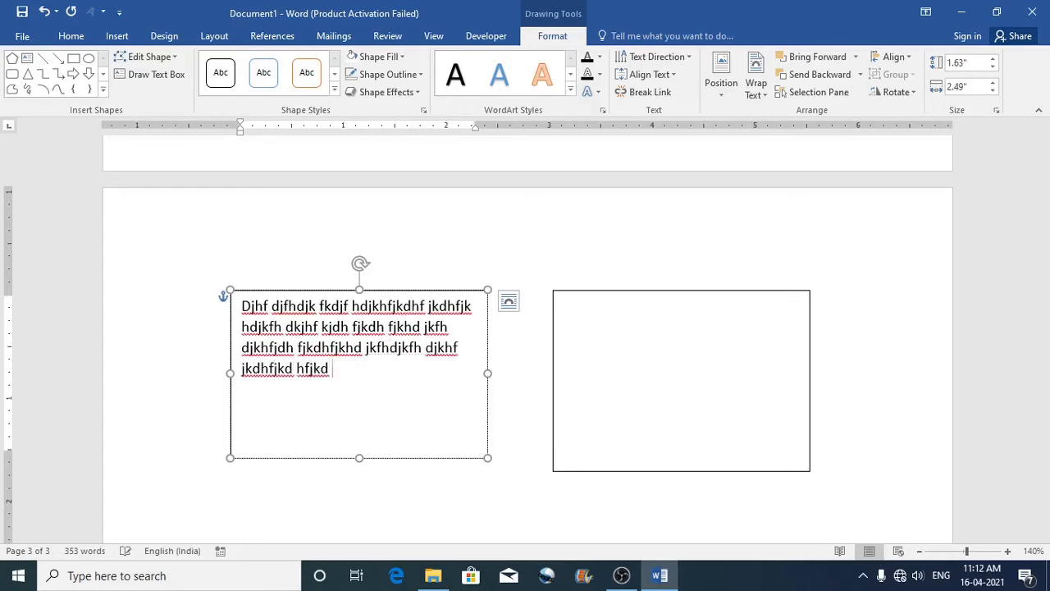
type(" hfjkdhfjkhdjkfhdjkhfkjdh fkjdh fjkhd kjfhjdk")
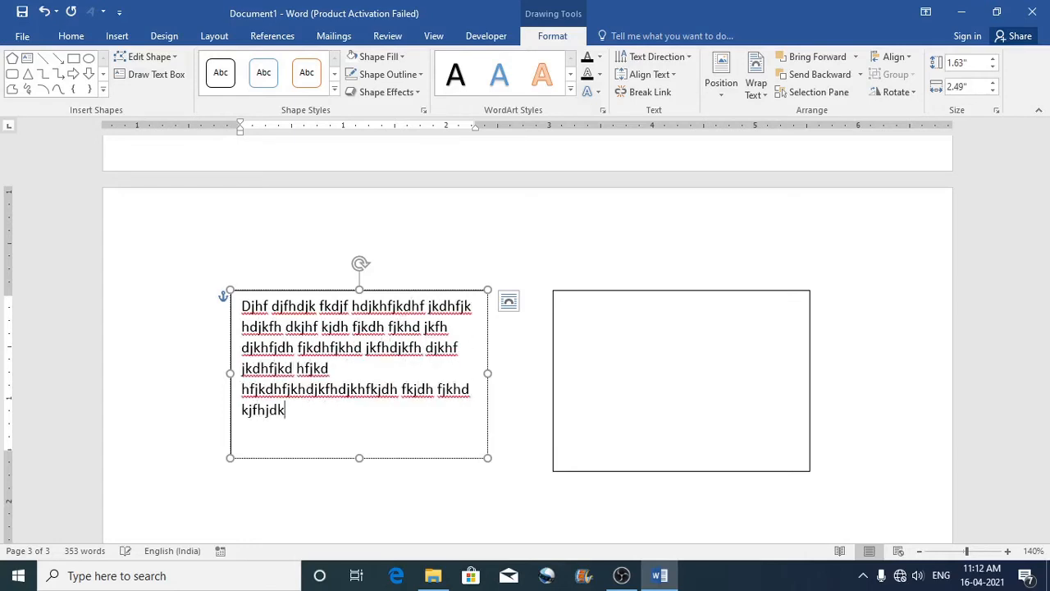
type("h fkjdhf jdkhfjkdhfjkhd jkfh djkhf jkdh fjkd")
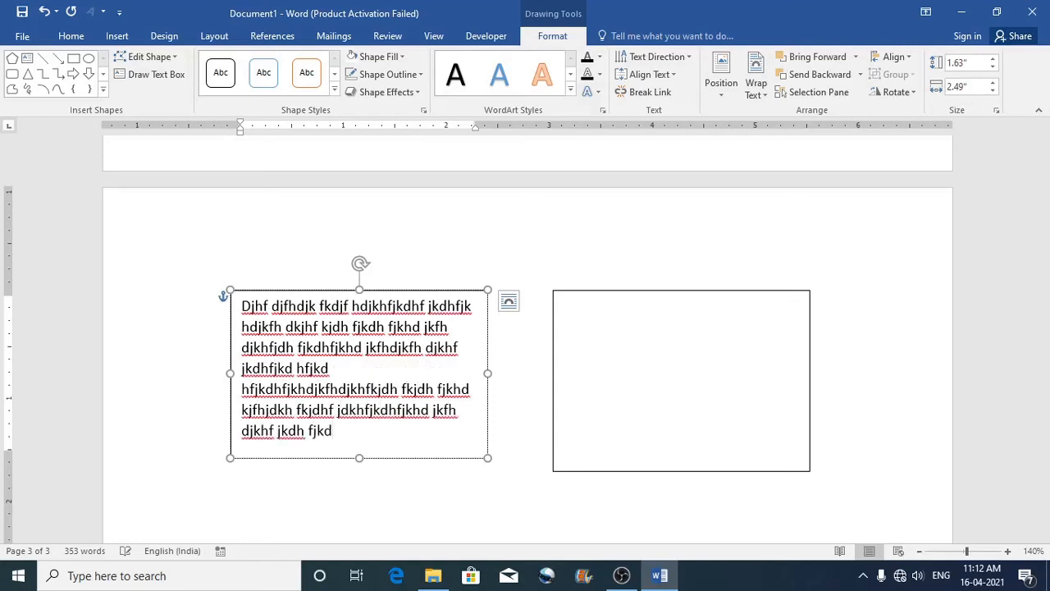
type("h f kjdh fjkdh fkjdhkfdjkfh jkdh fdf")
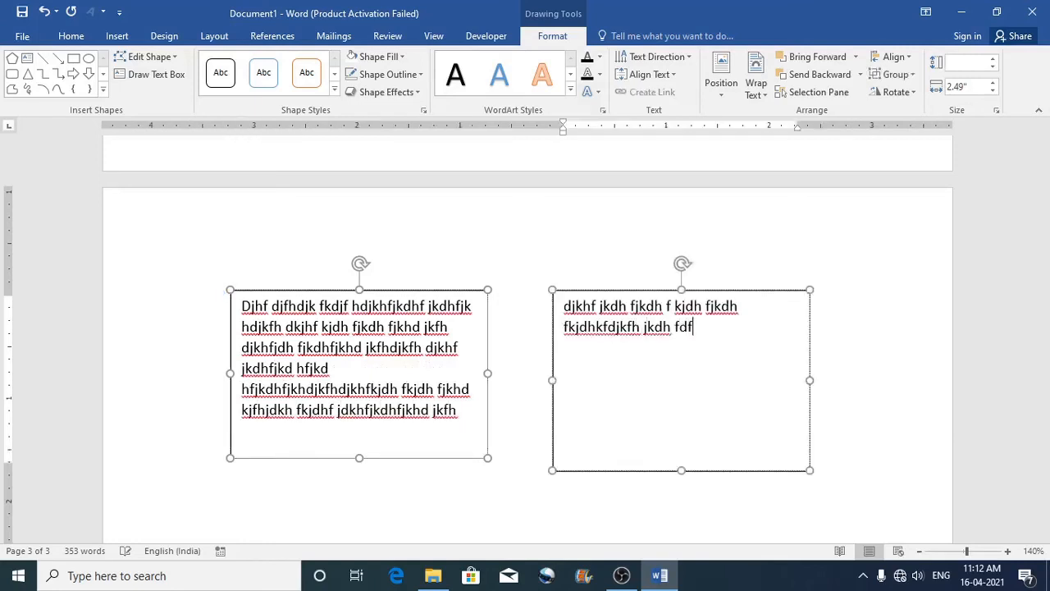
type("jkdh fjk")
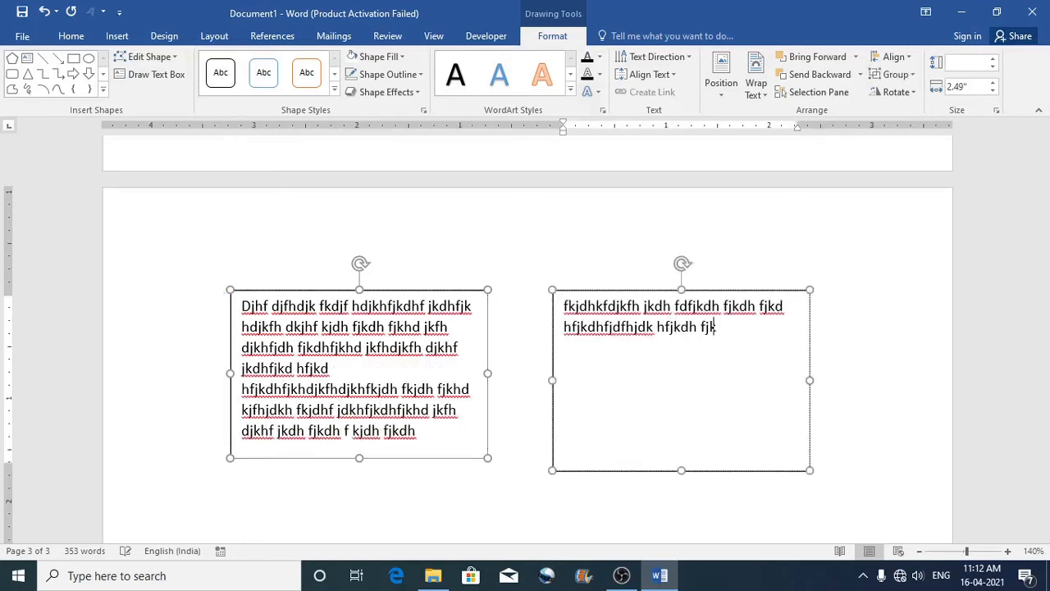
type("dh fjkd hfjkdhfjdfhjdk hfjkdh fjk hdjkfhkjdhf jkdh fjhdfjhdjkhfjkdhf jkd")
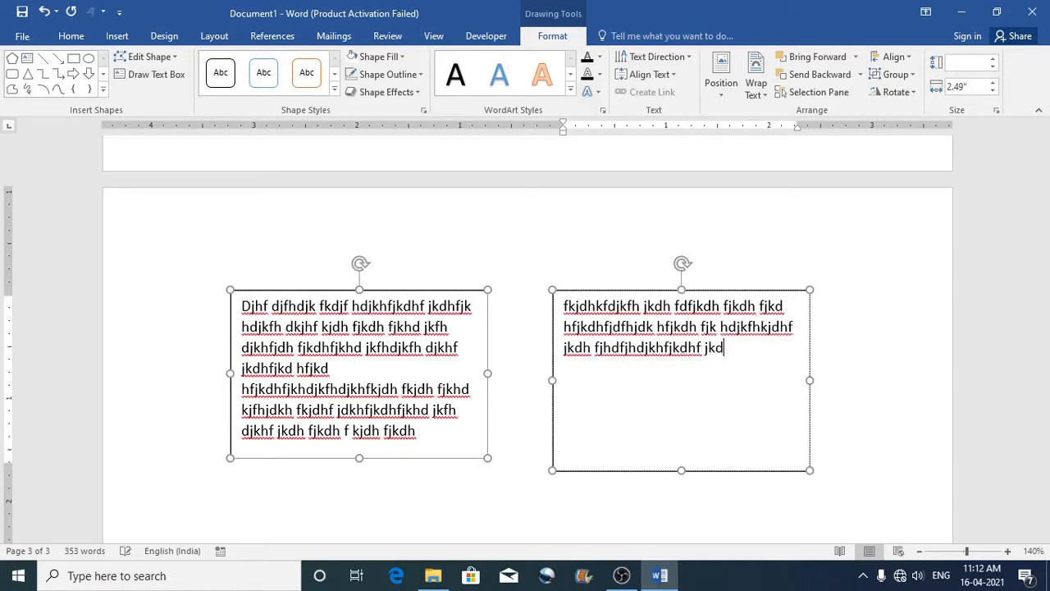
type("hfdjhf jkd hfjkdhfjkdhfjkhdfhdkjhf")
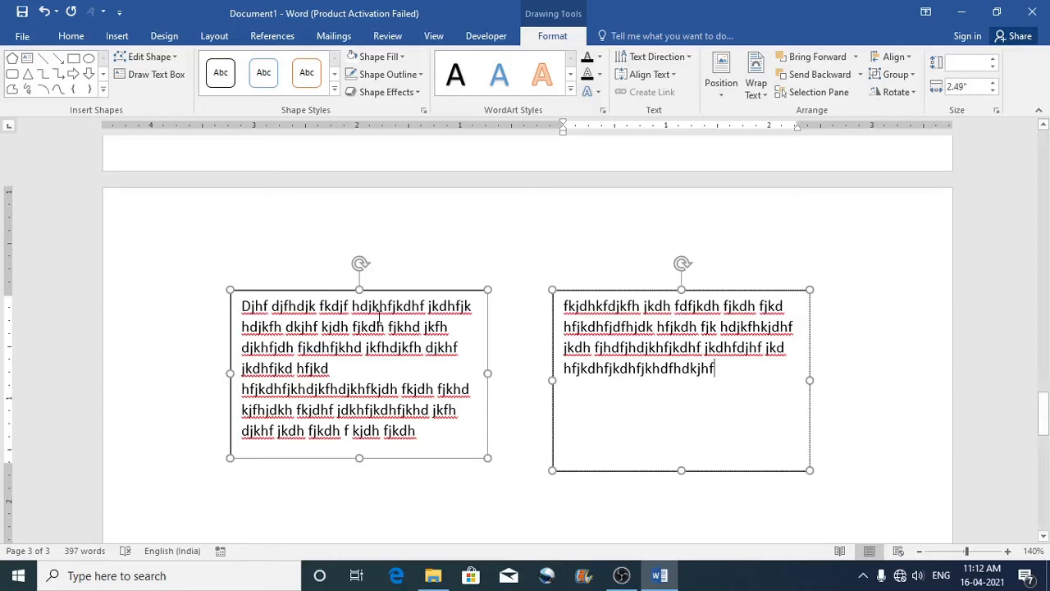
Insert a Simple Text Box on a new fourth page and place it near the left margin, about 1.63 inches high
scroll(379, 317, "down", 1)
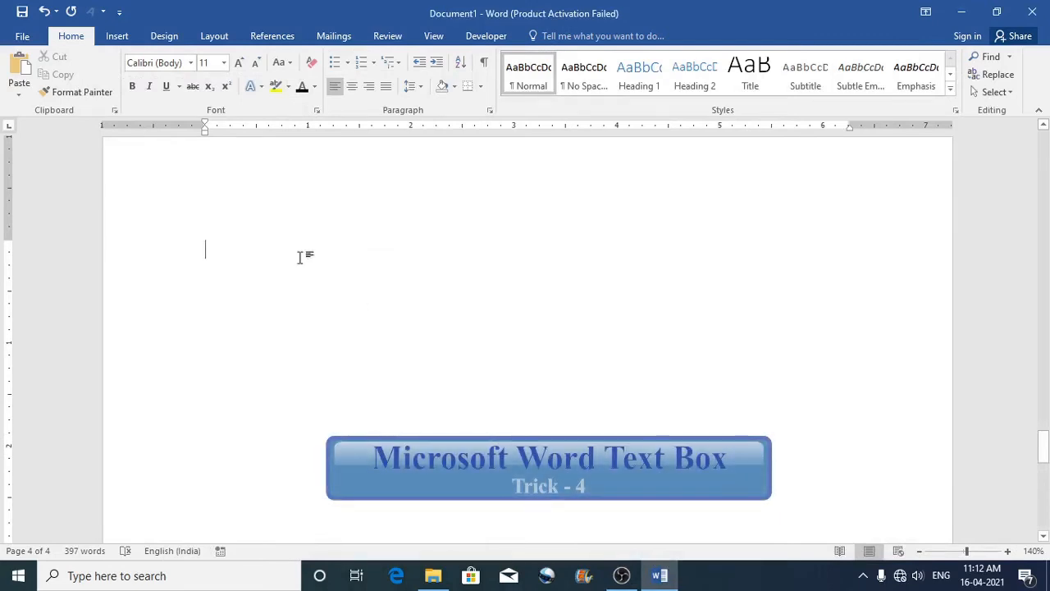
left_click(117, 37)
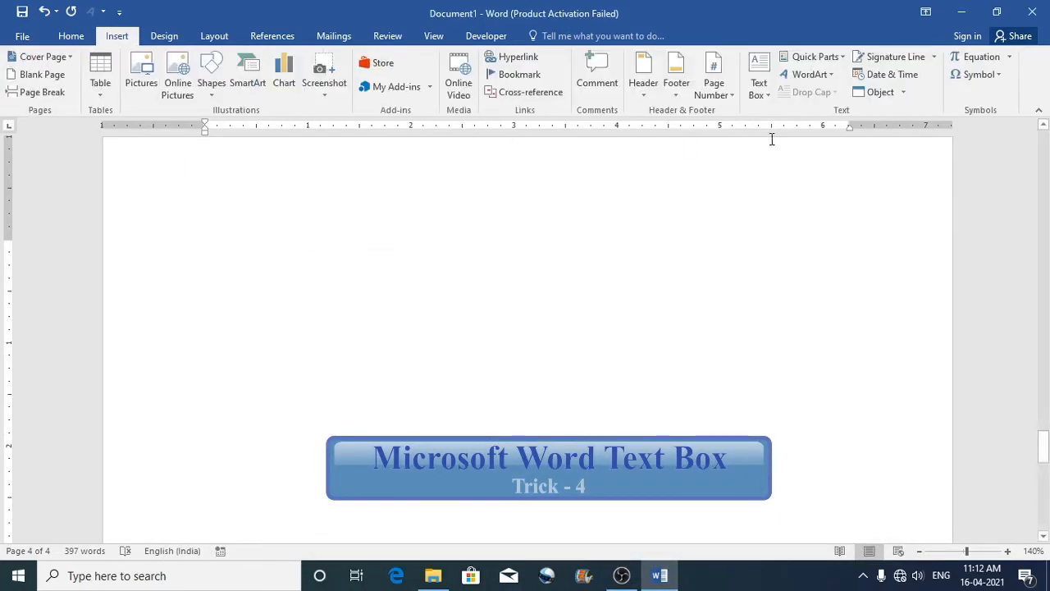
left_click(763, 97)
left_click(757, 199)
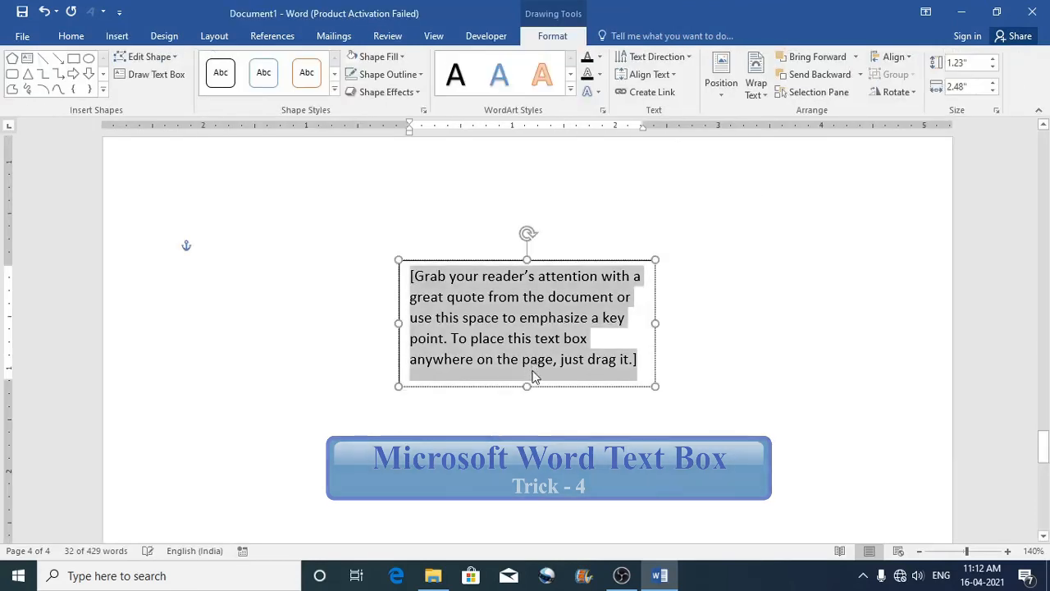
mouse_move(535, 386)
left_mouse_down()
mouse_move(342, 366)
mouse_move(325, 349)
mouse_move(313, 407)
left_mouse_up()
Replace the placeholder text with a sample paragraph generated by =rand(1), and extend the text box downwards to 1.88 inches high
key("ctrl+a")
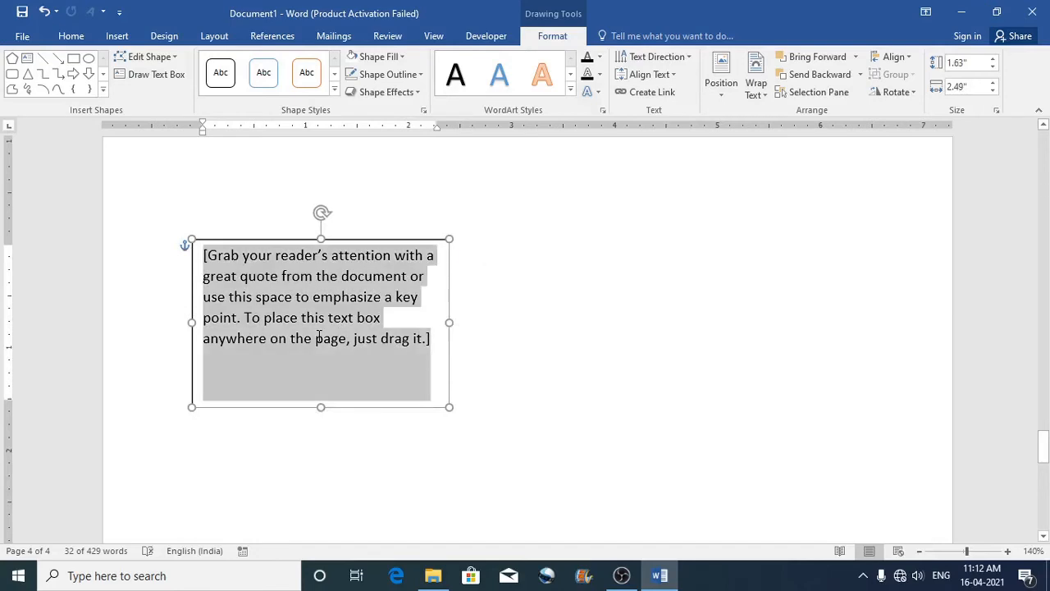
type("=rand(1")
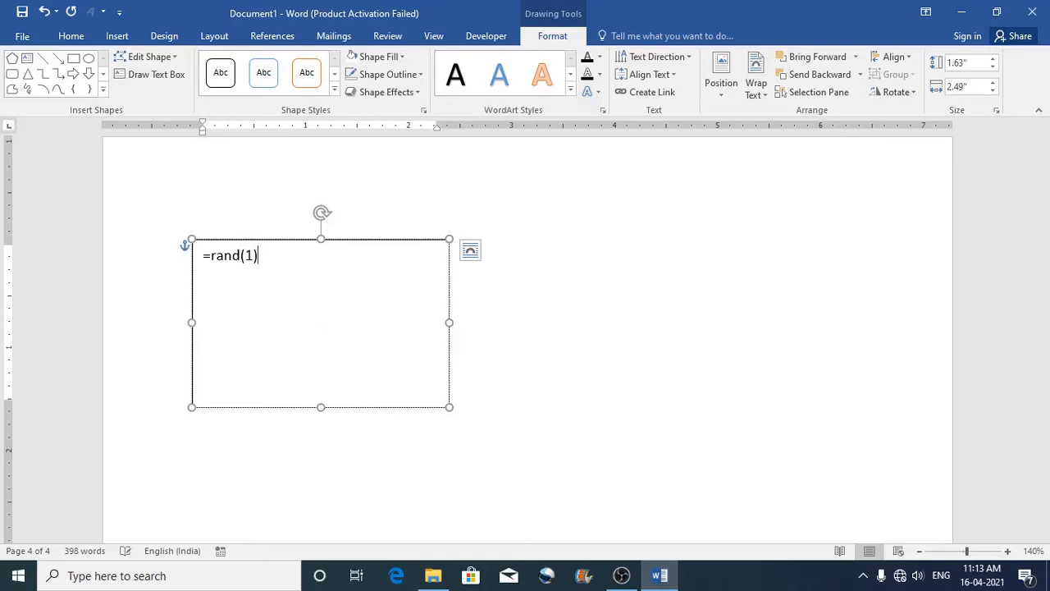
key("Return")
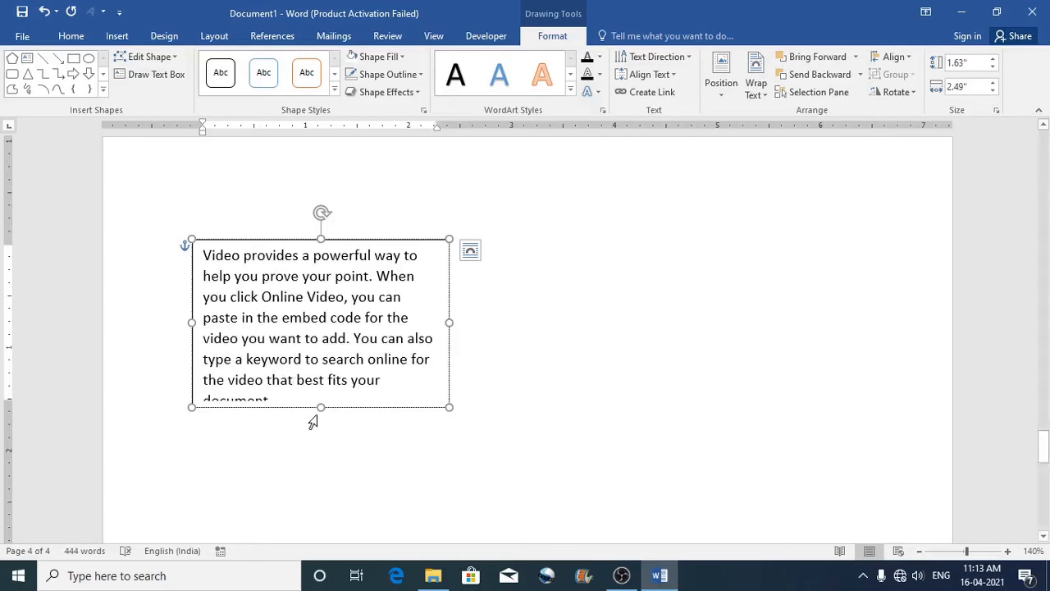
left_click_drag(322, 406, 324, 433)
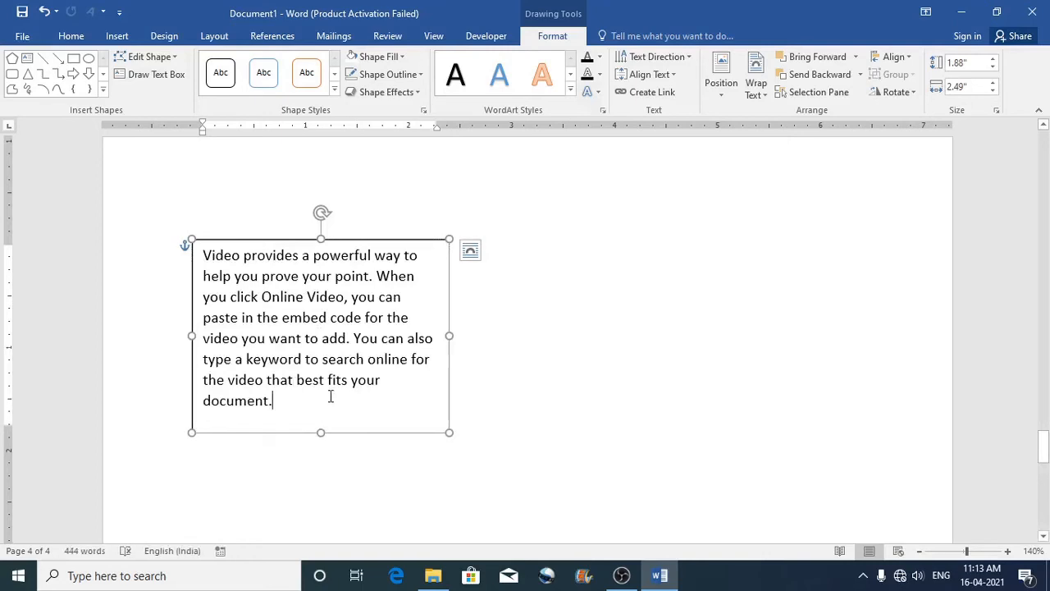
Duplicate the filled text box level with the original on its right side, and stretch the copy downwards to 3.38 inches high
left_click_drag(373, 434, 685, 411)
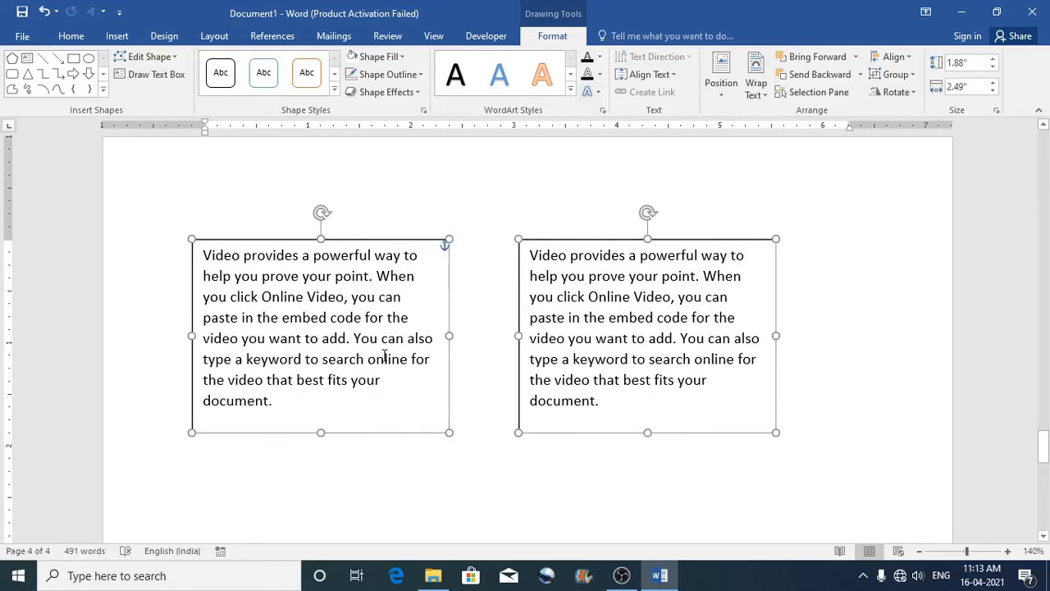
left_click(622, 395)
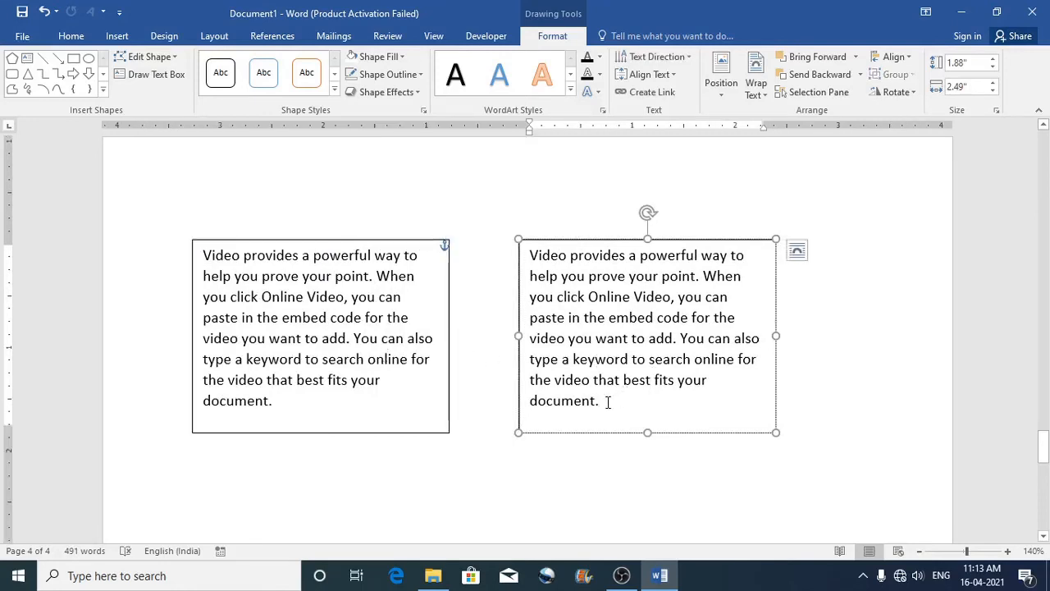
left_click_drag(608, 404, 540, 261)
scroll(657, 328, "down", 3)
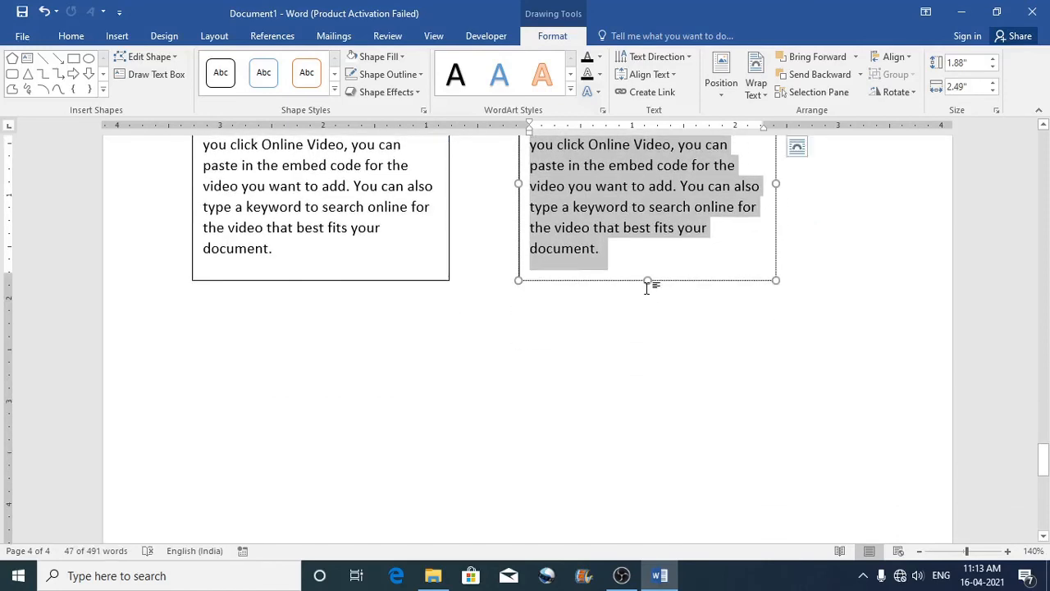
left_click_drag(648, 281, 647, 434)
scroll(640, 410, "up", 2)
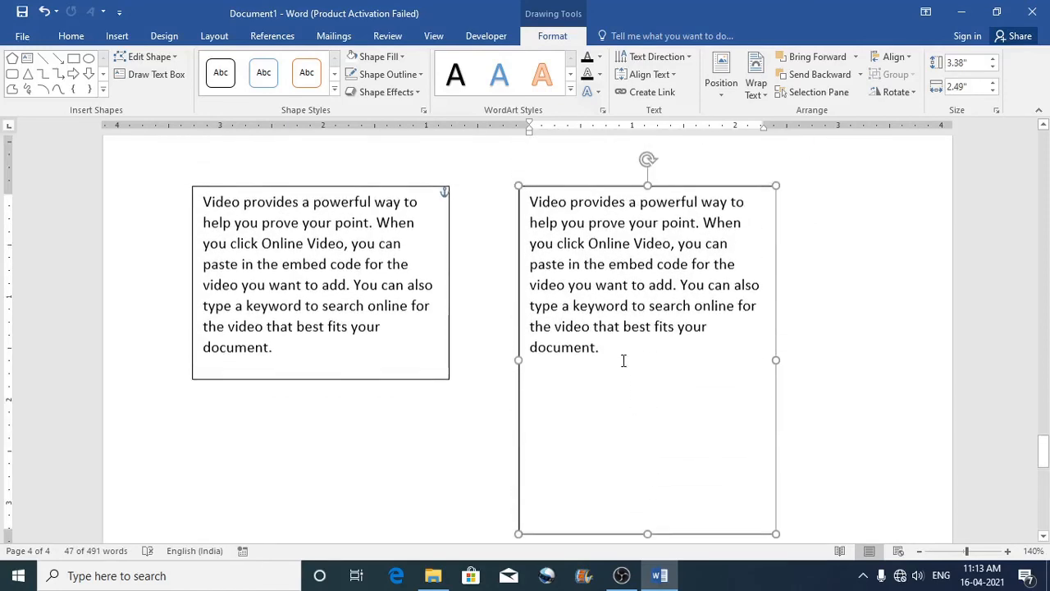
Increase the font size of all text in the right text box to 16
left_click(603, 351)
left_click_drag(550, 261, 529, 204)
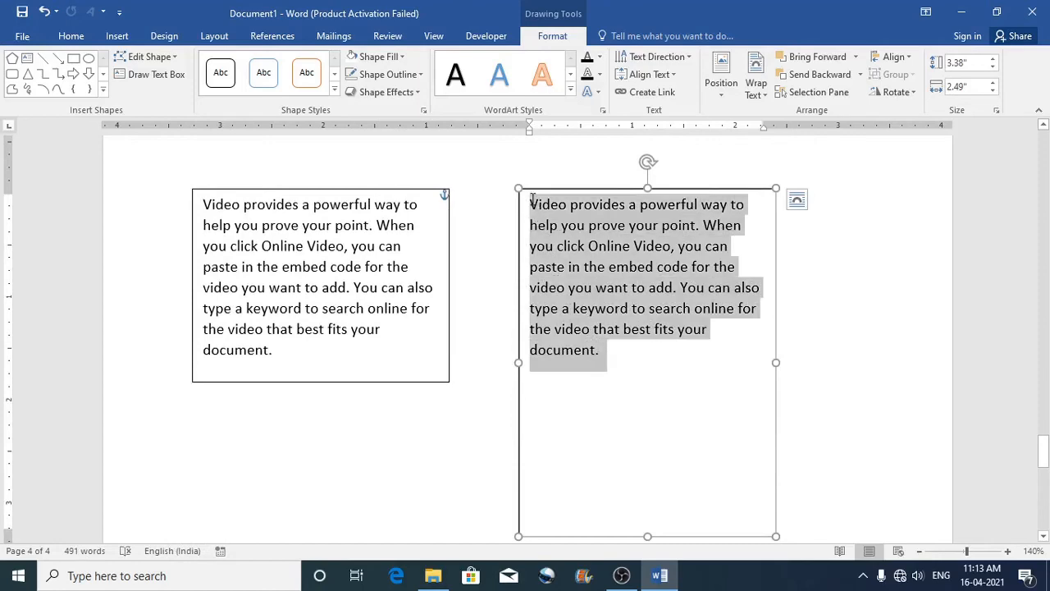
left_click(74, 36)
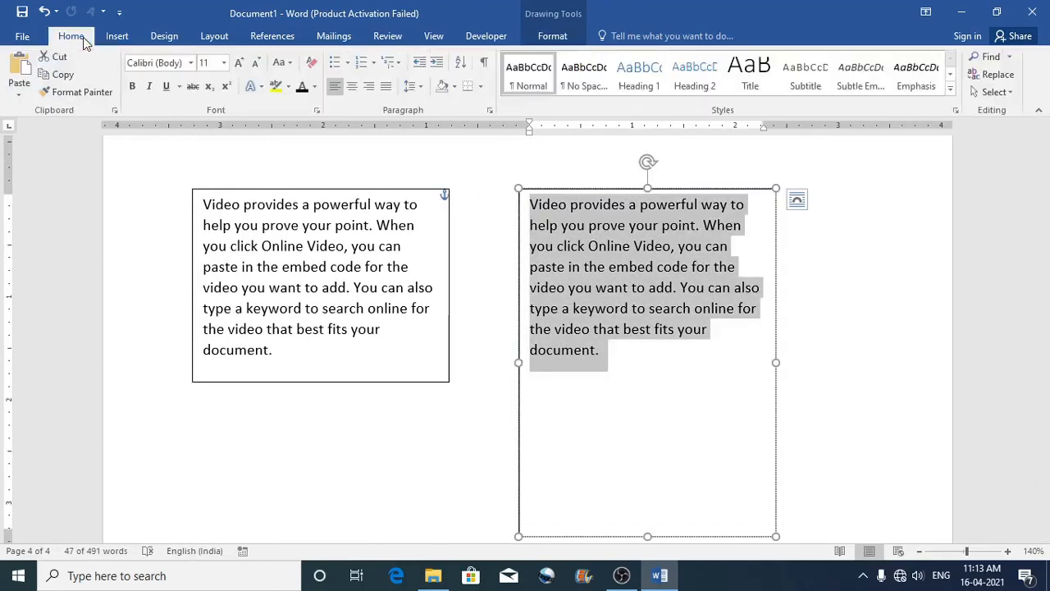
left_click(238, 64)
left_click(238, 64)
left_click(238, 64)
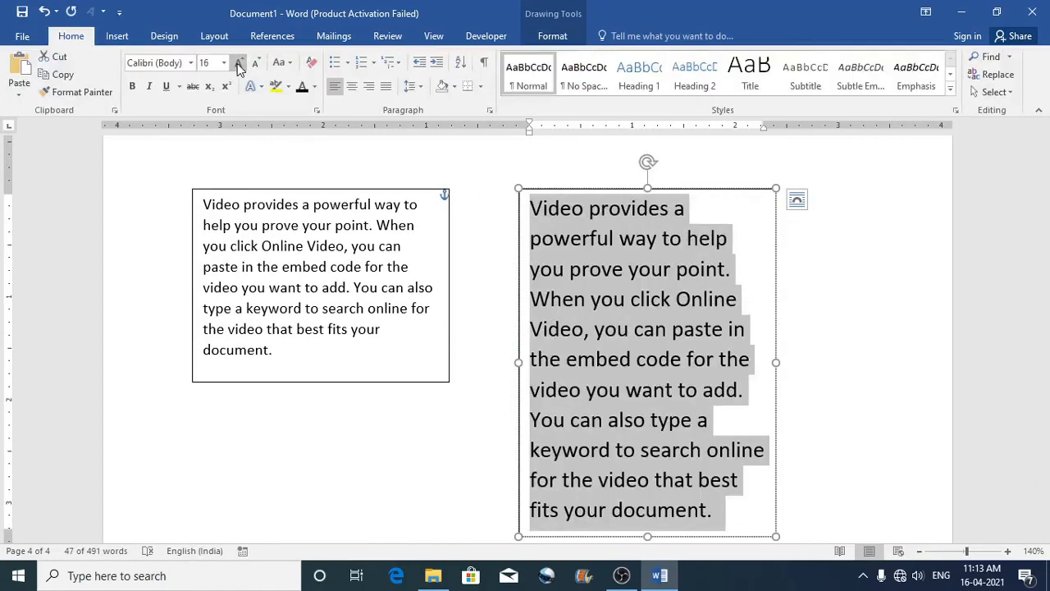
left_click(810, 257)
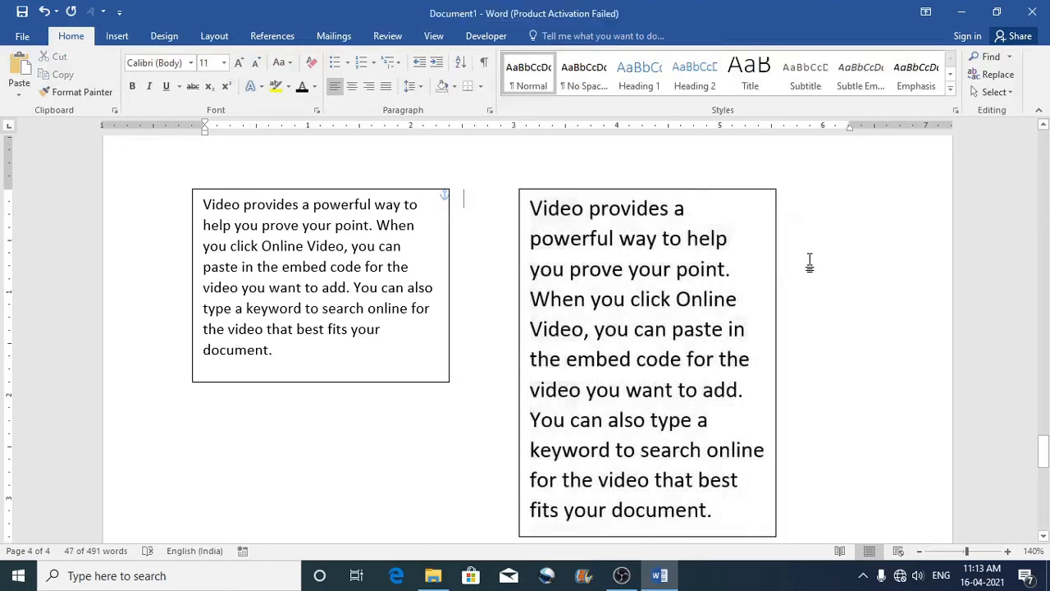
Shift the left text box slightly down and to the right
left_click(384, 256)
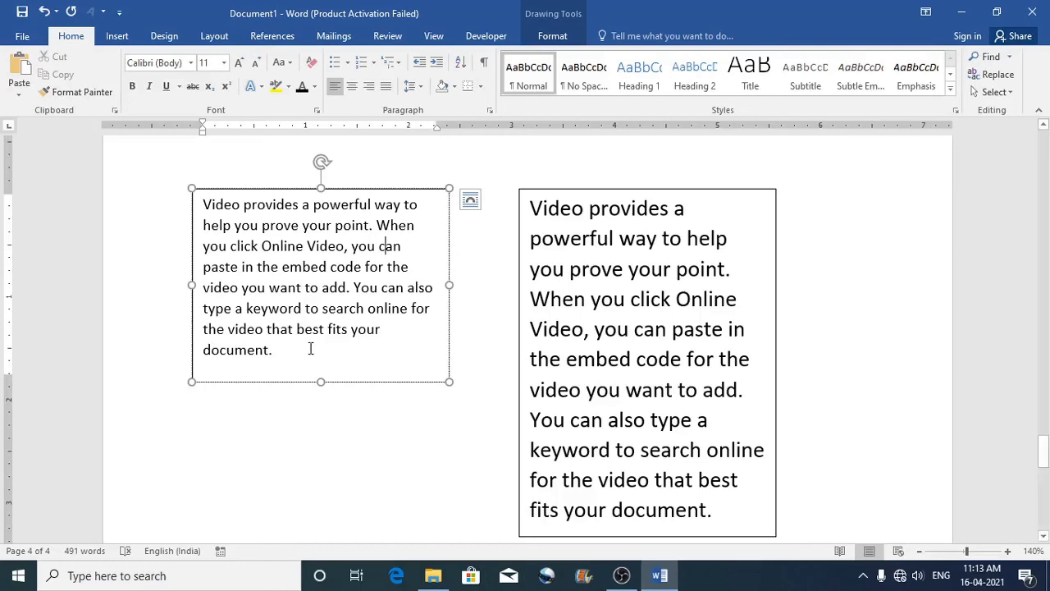
left_click_drag(344, 381, 350, 393)
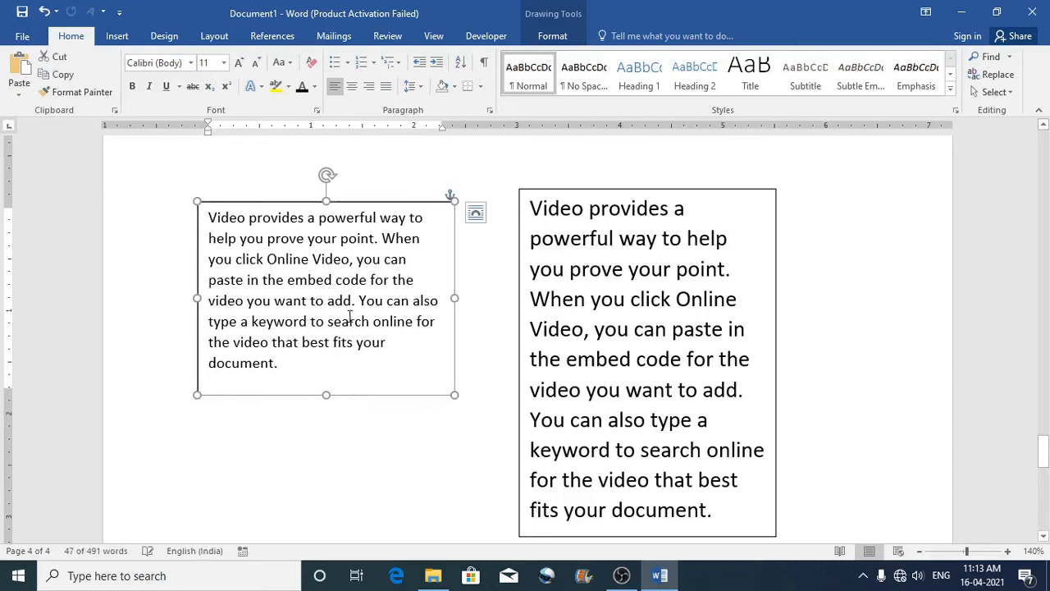
left_click(410, 277)
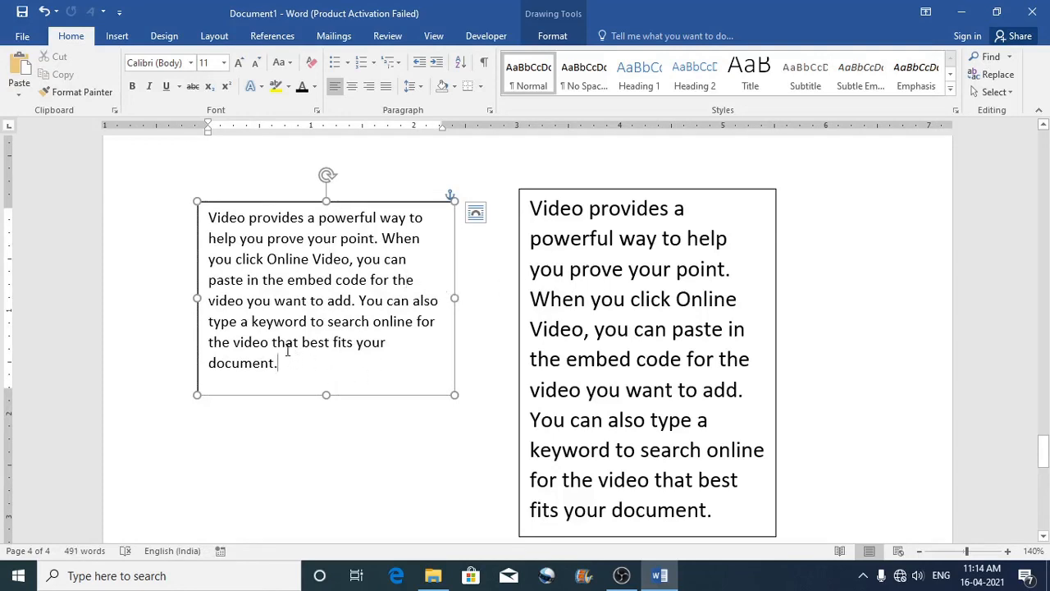
left_click_drag(283, 376, 208, 215)
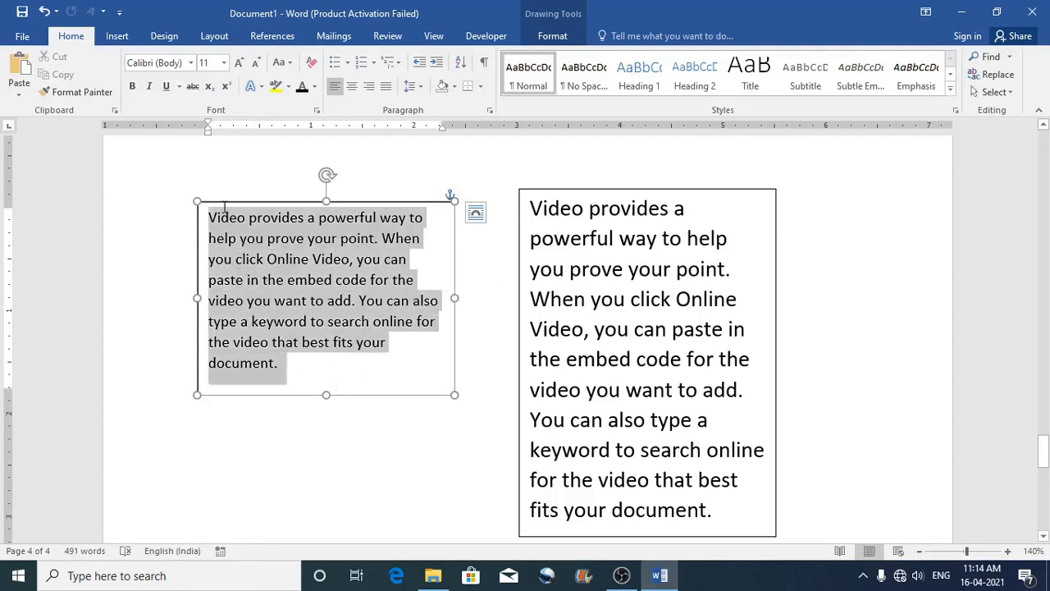
left_click(548, 289)
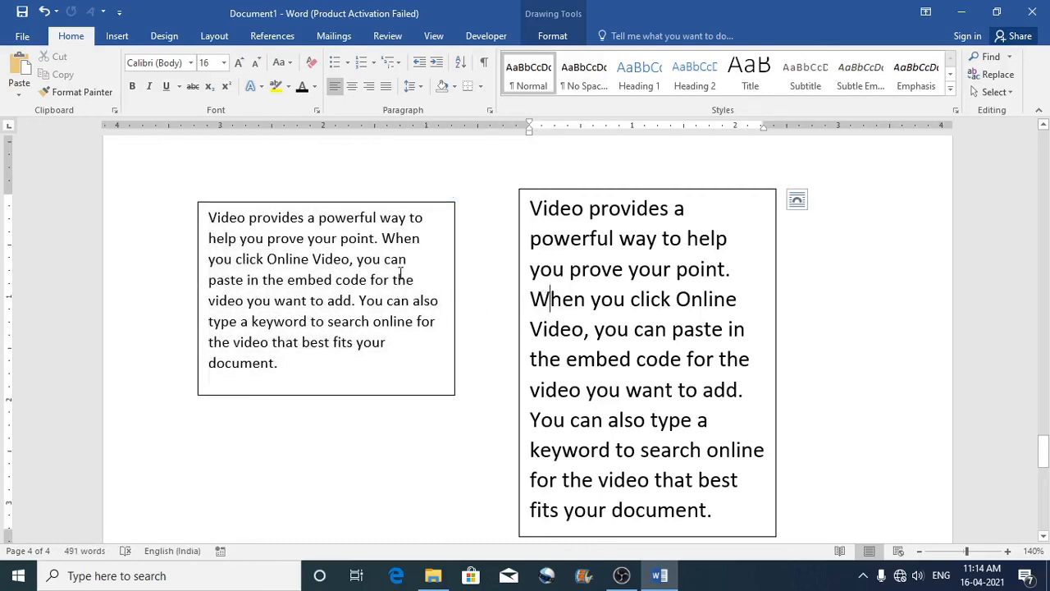
Remove the shape outline from both the left and the right text box
left_click(331, 323)
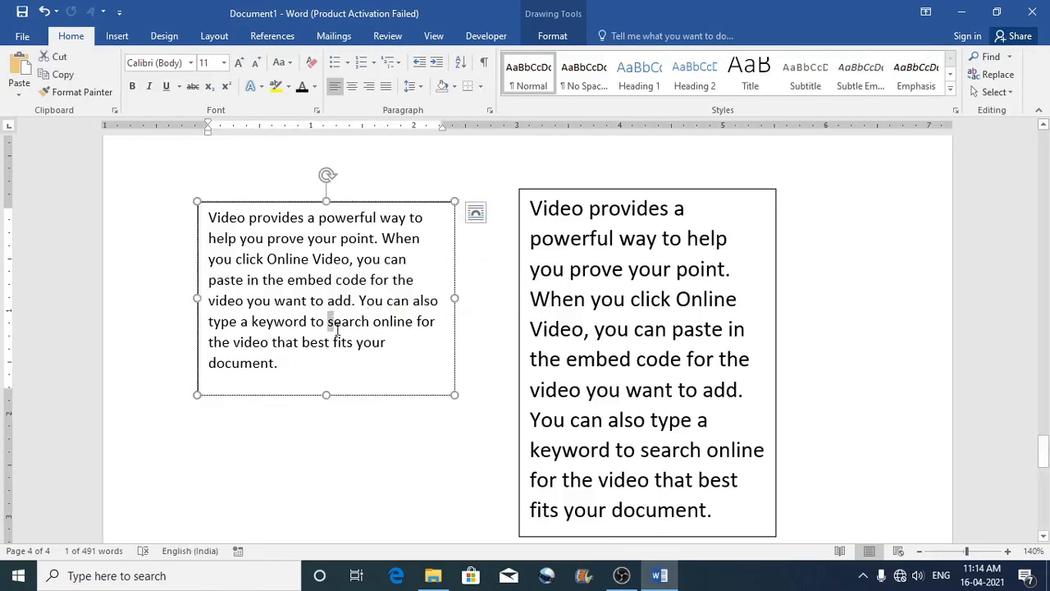
left_click(549, 39)
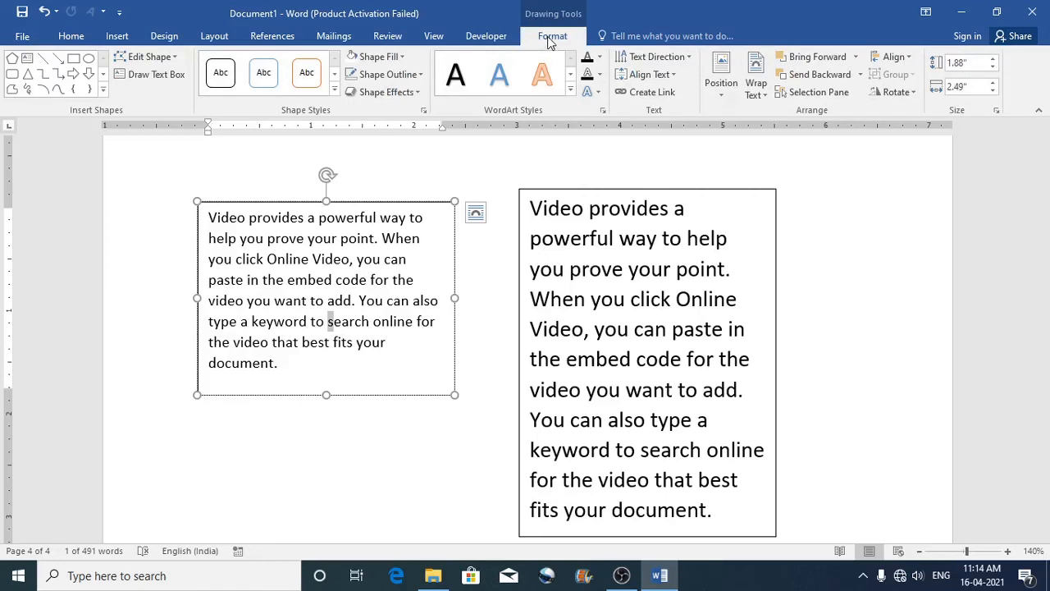
left_click(418, 79)
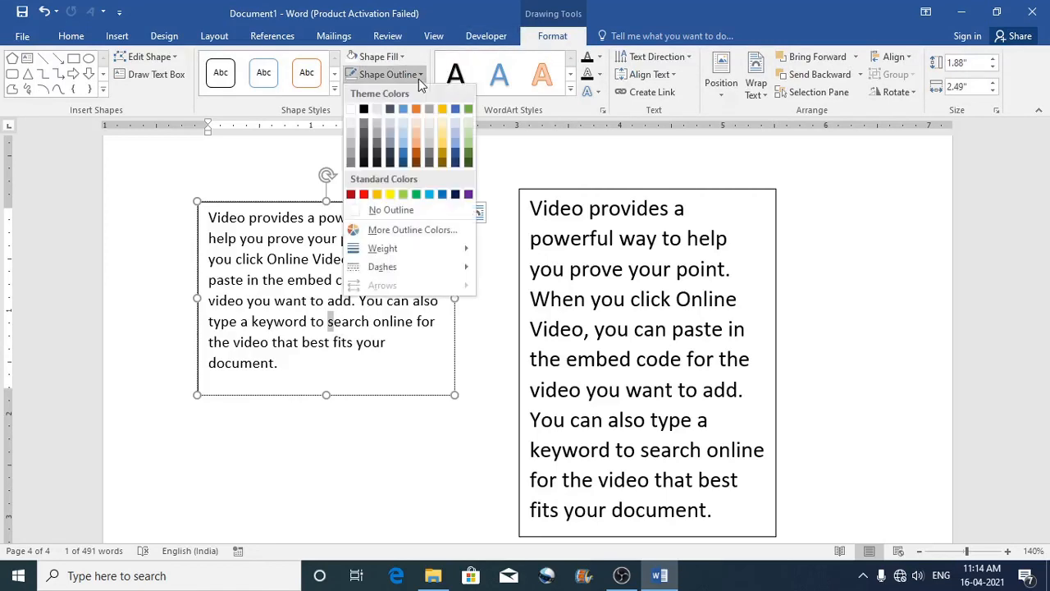
left_click(392, 209)
left_click(733, 349)
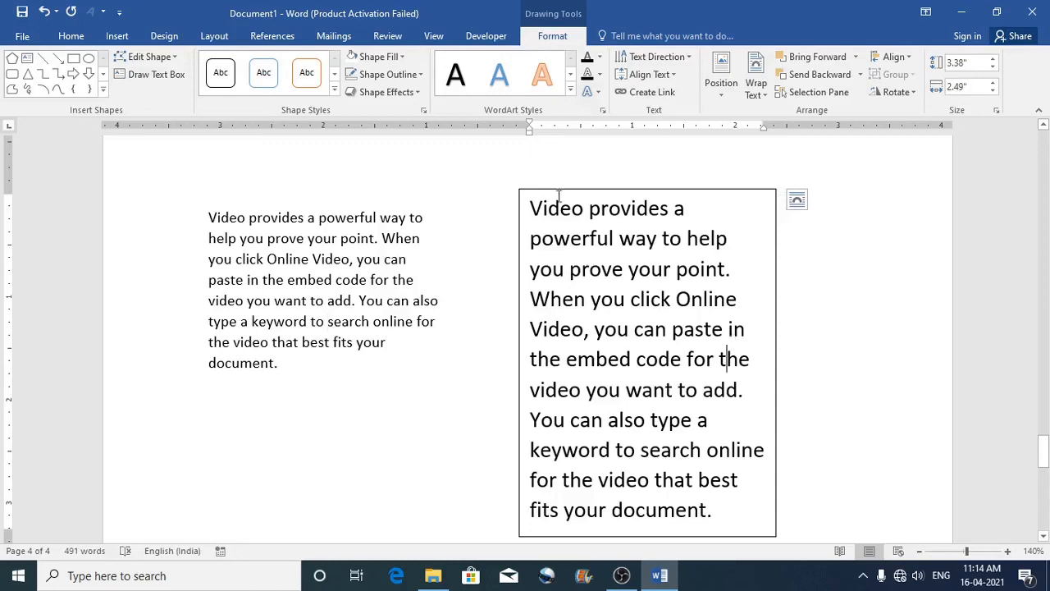
left_click(402, 75)
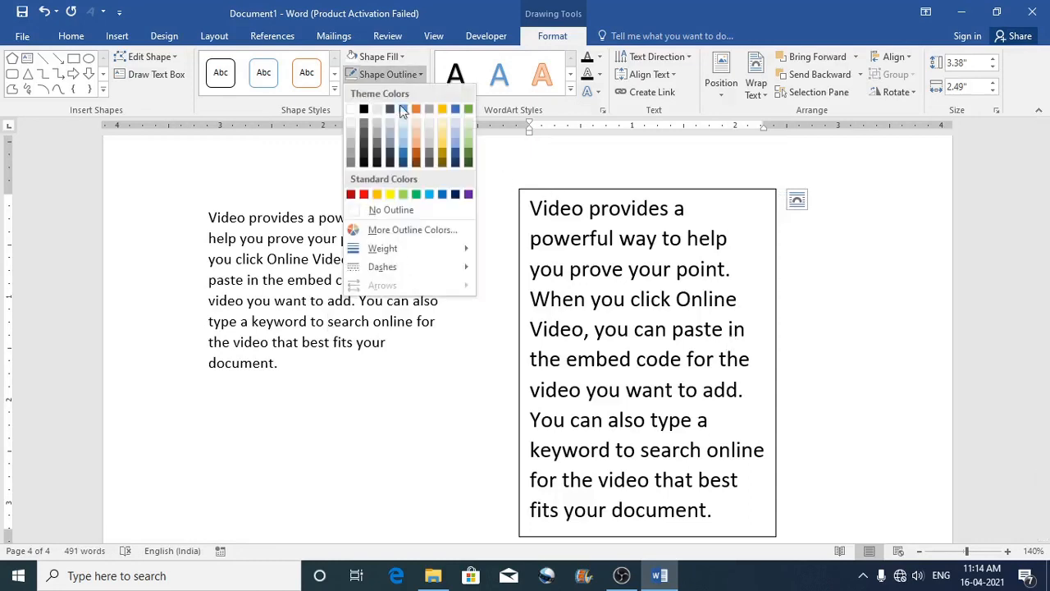
left_click(391, 209)
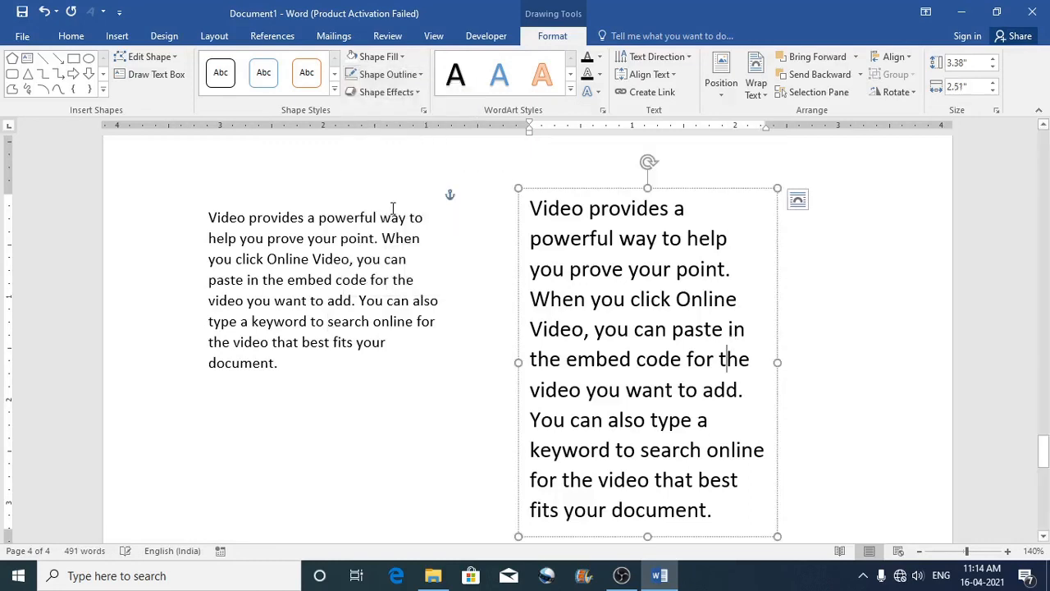
left_click(813, 237)
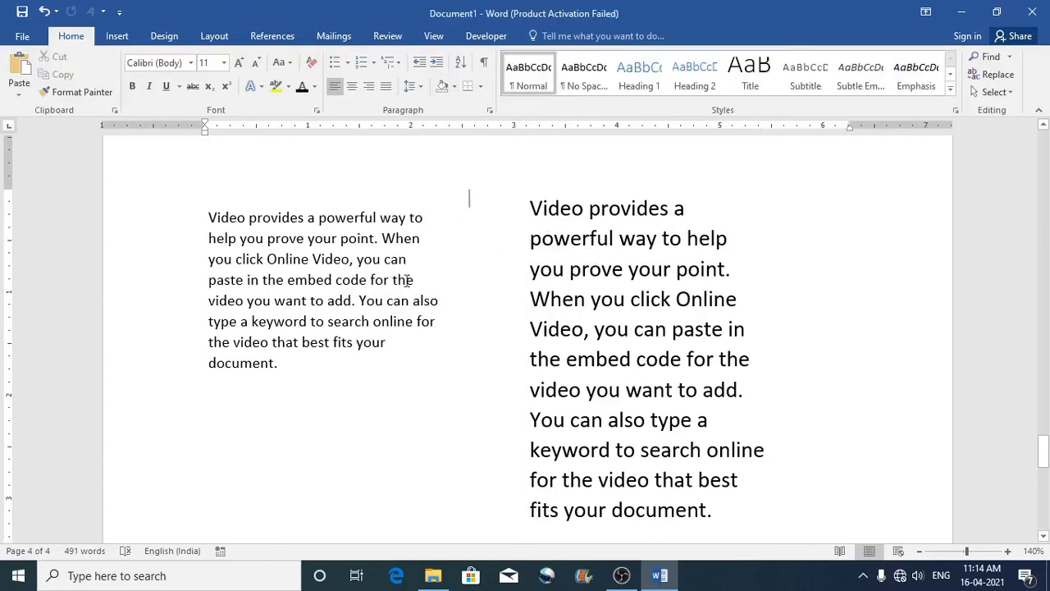
left_click(610, 279)
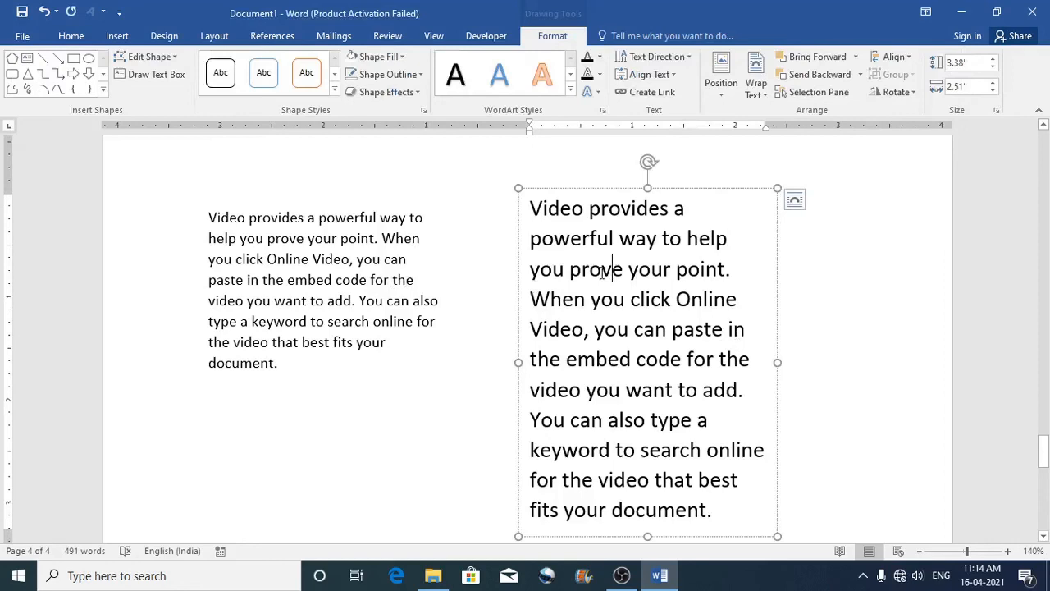
left_click(409, 274)
left_click(900, 302)
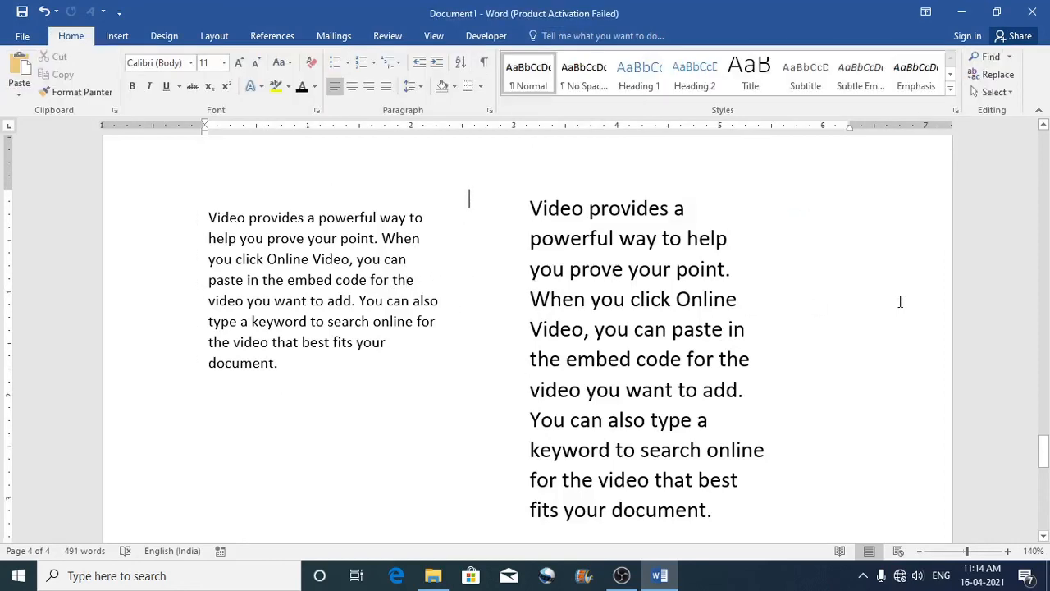